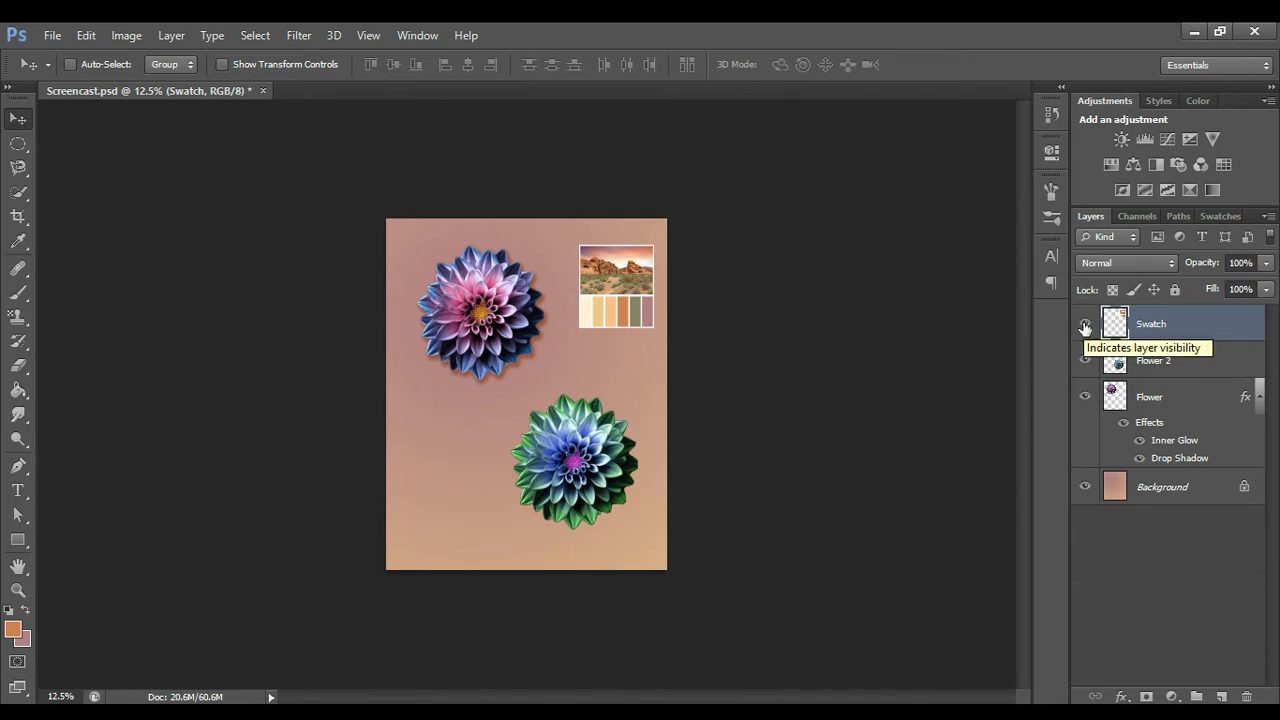
# - Toggle the Swatch layer's visibility off and on, and try moving the swatch off the canvas
pyautogui.click(1084, 326)
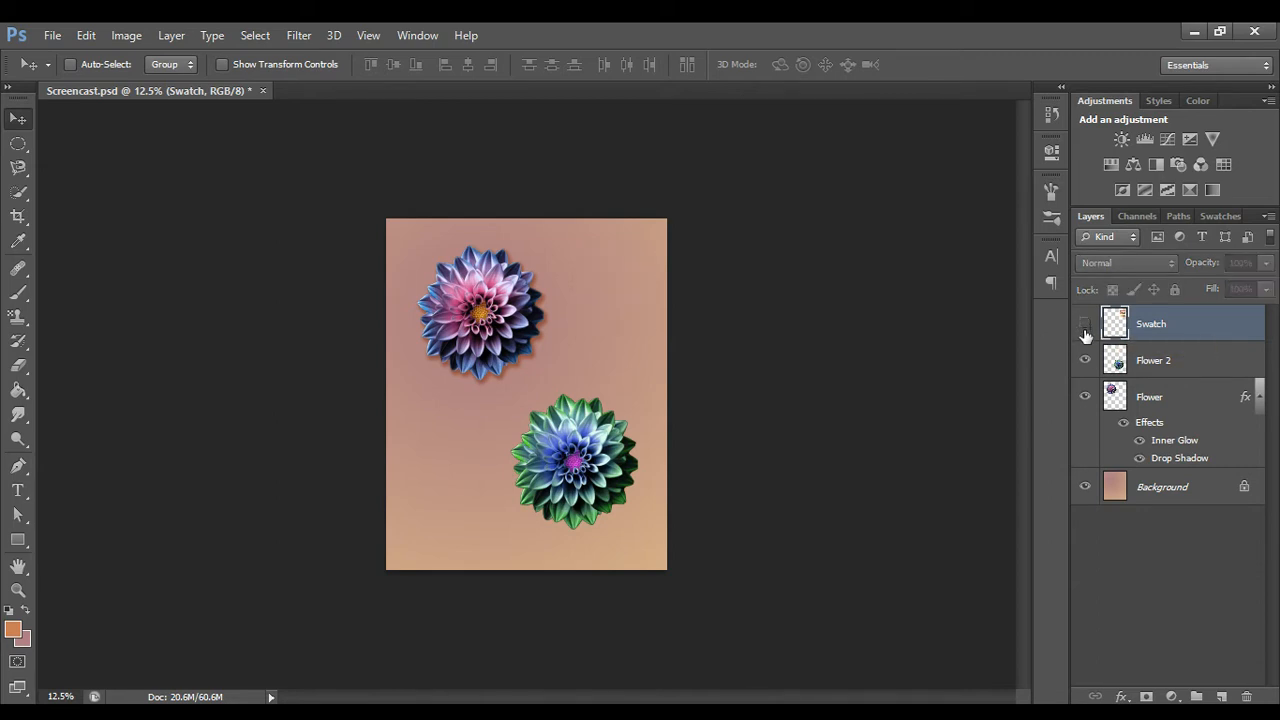
pyautogui.click(1084, 326)
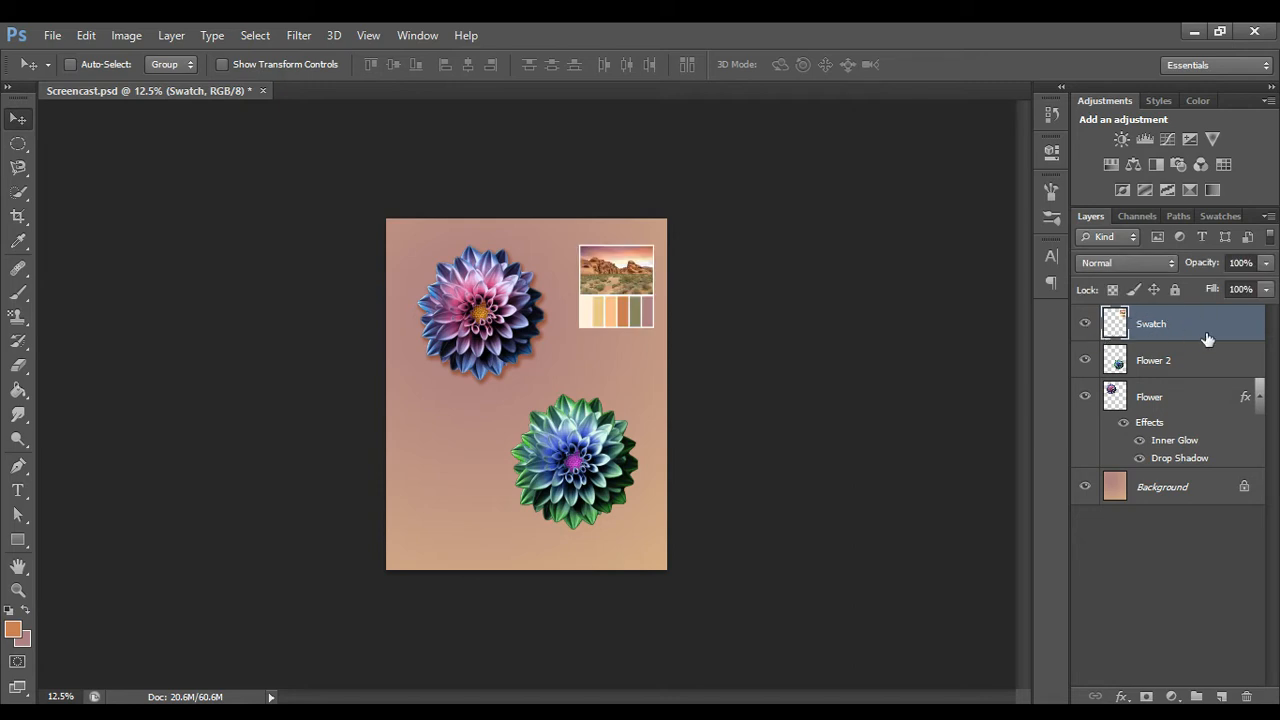
pyautogui.moveTo(621, 303); pyautogui.dragTo(737, 282)
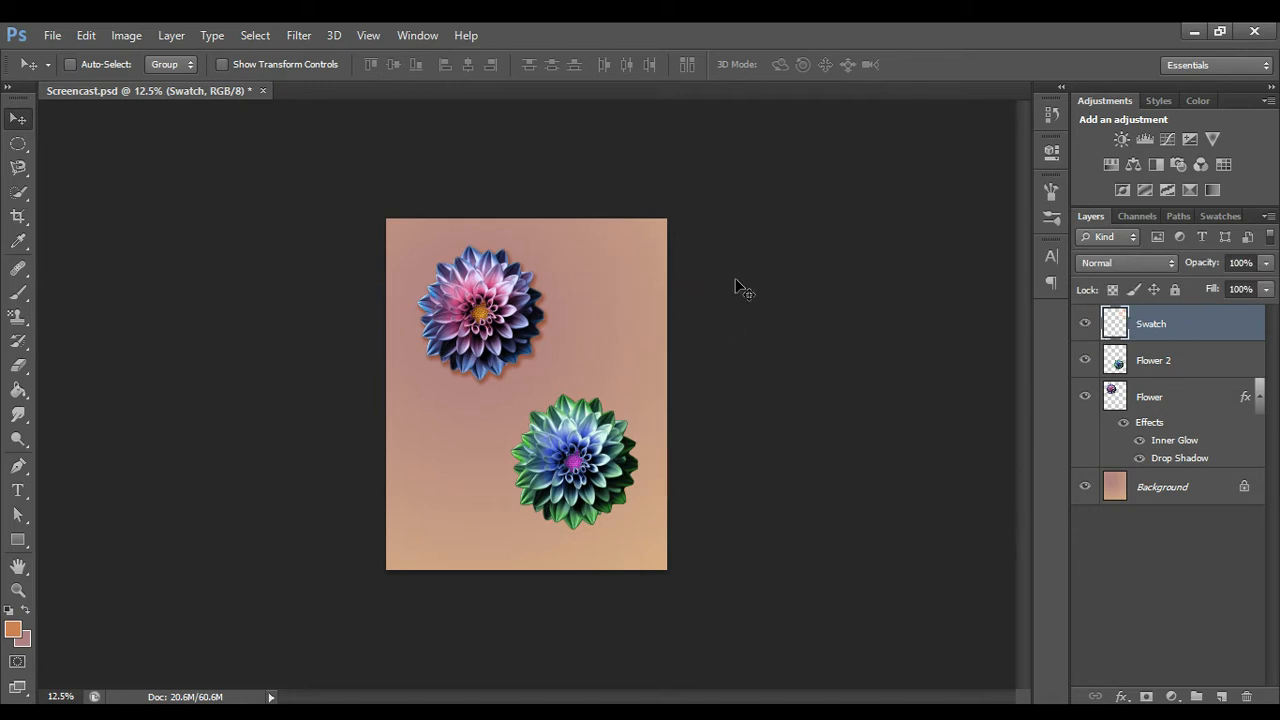
pyautogui.hotkey('ctrl', 'z')
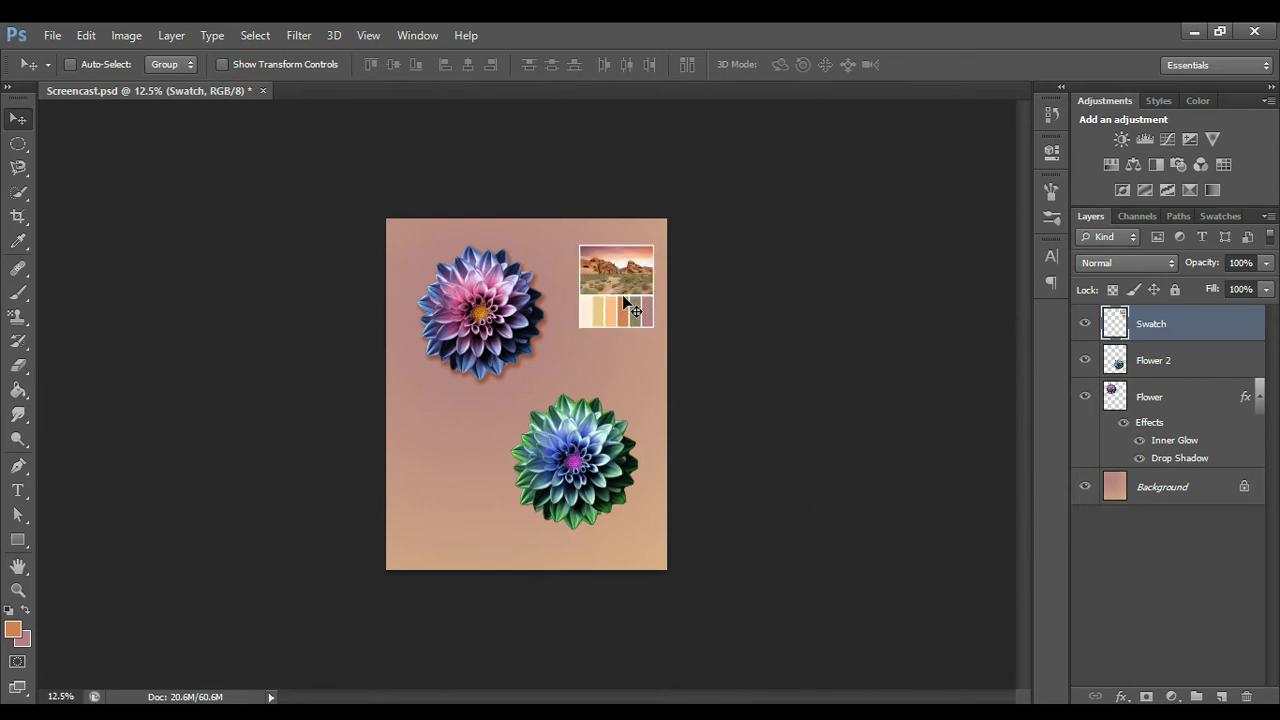
pyautogui.click(1085, 324)
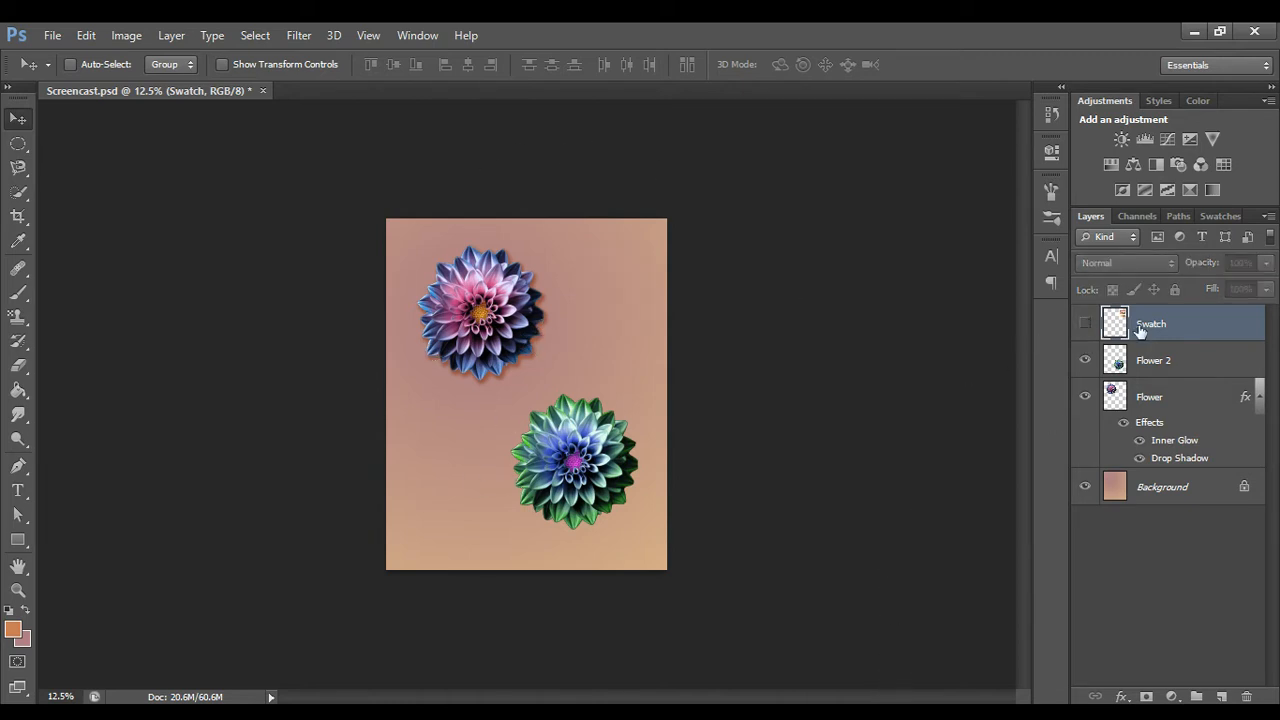
pyautogui.click(1085, 324)
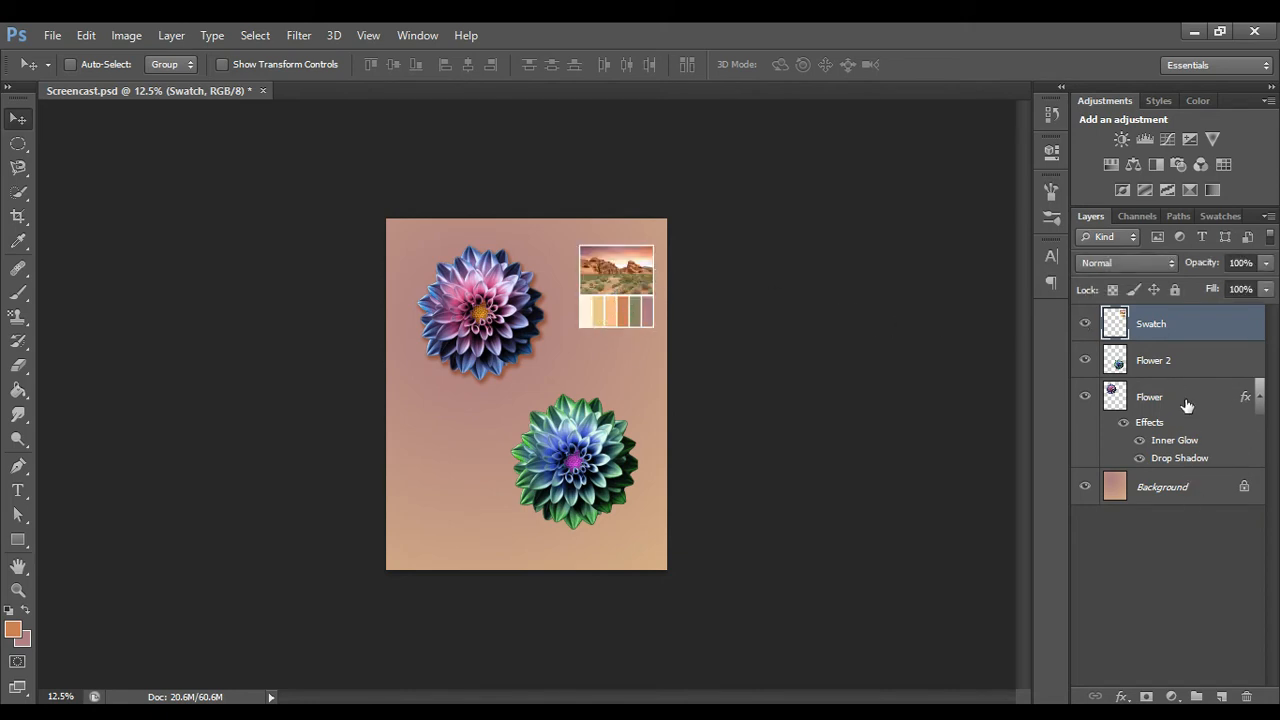
# - Rename the Flower 2 layer as Green Flower and the Flower layer as Purple Flower
pyautogui.doubleClick(1155, 362)
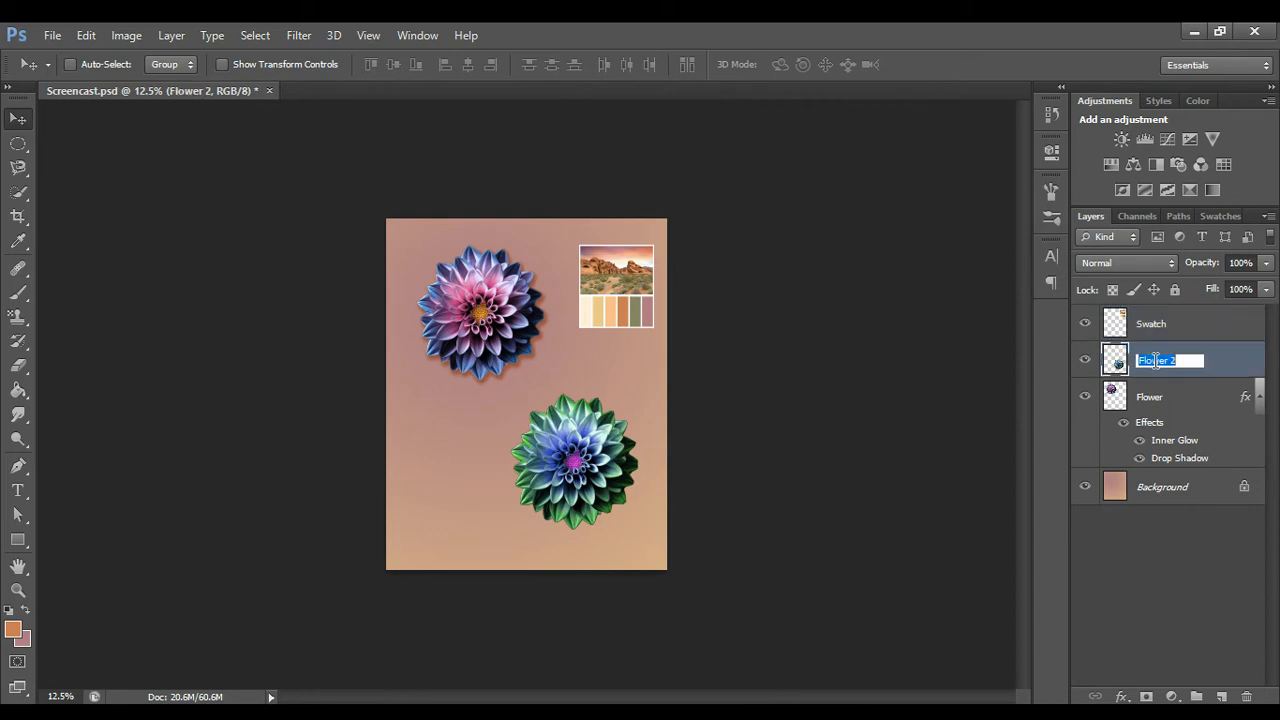
pyautogui.write('Green Flower')
pyautogui.press('Return')
pyautogui.doubleClick(1152, 397)
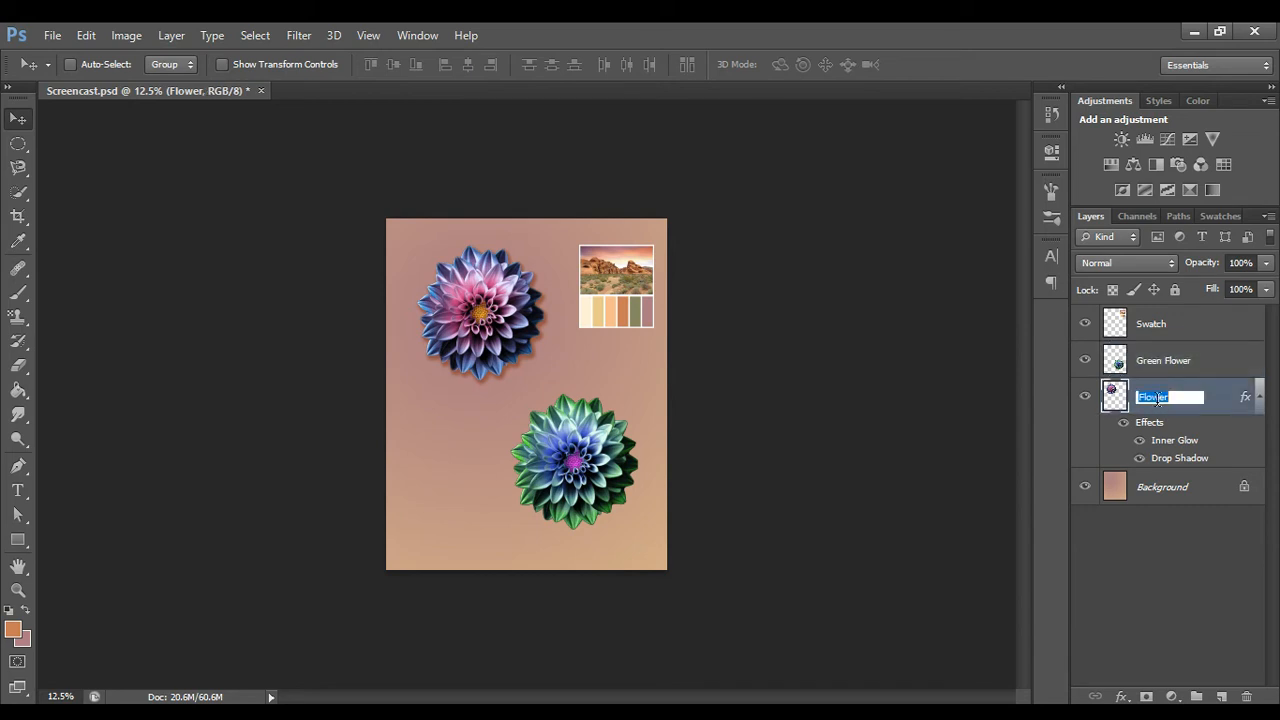
pyautogui.write('Purple Flower')
pyautogui.press('Return')
pyautogui.click(1185, 362)
pyautogui.doubleClick(1183, 362)
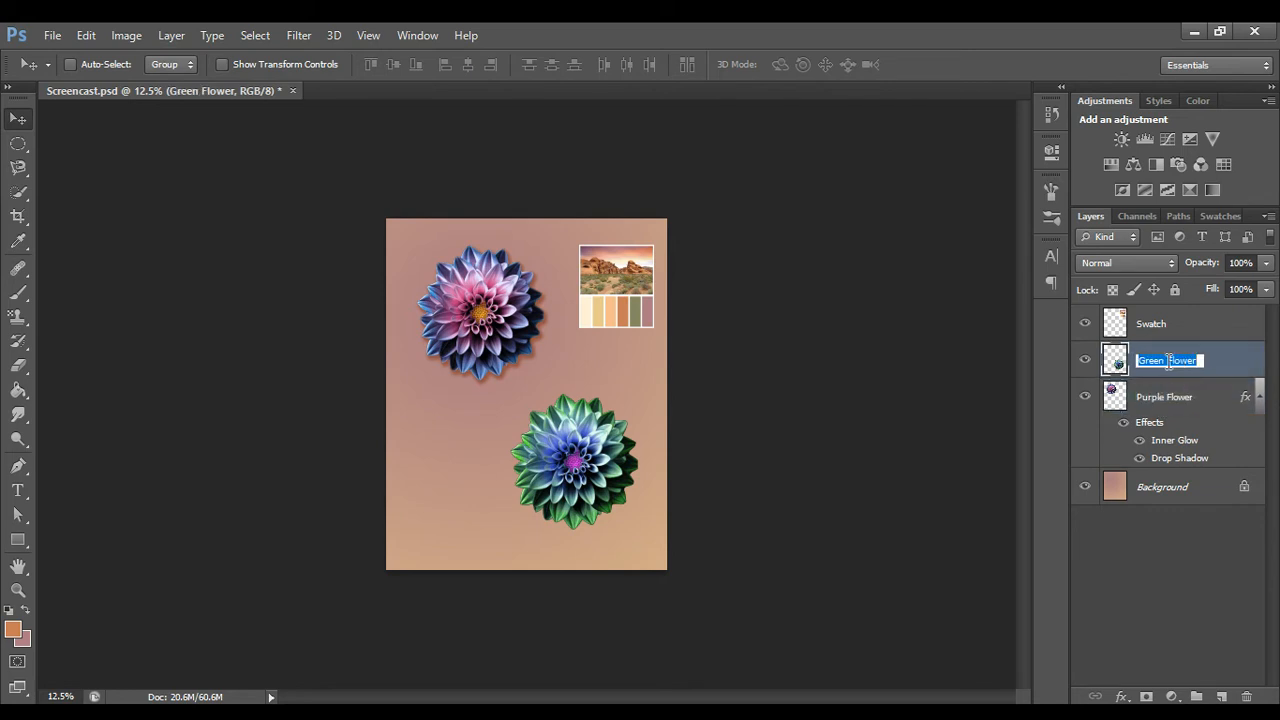
pyautogui.click(1161, 398)
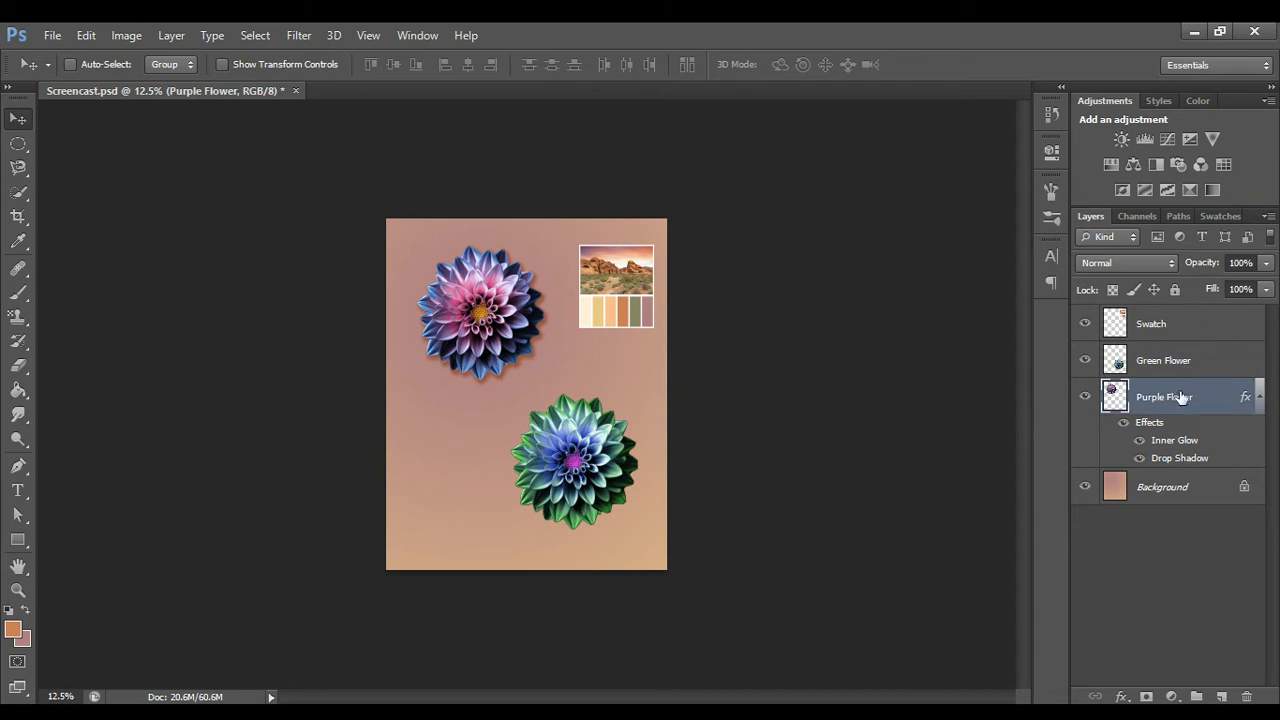
# - Move the swatch over the purple flower and reorder the Swatch layer to sit directly below Purple Flower
pyautogui.click(1125, 324)
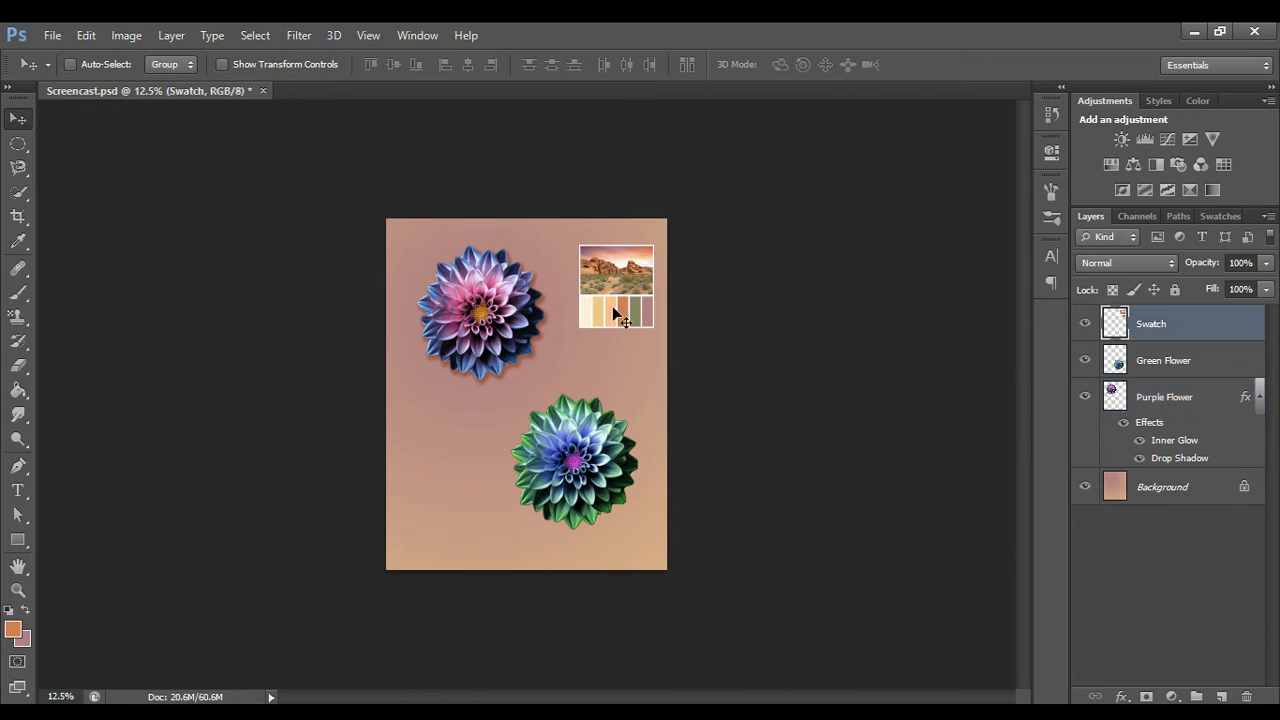
pyautogui.moveTo(612, 306); pyautogui.dragTo(468, 304)
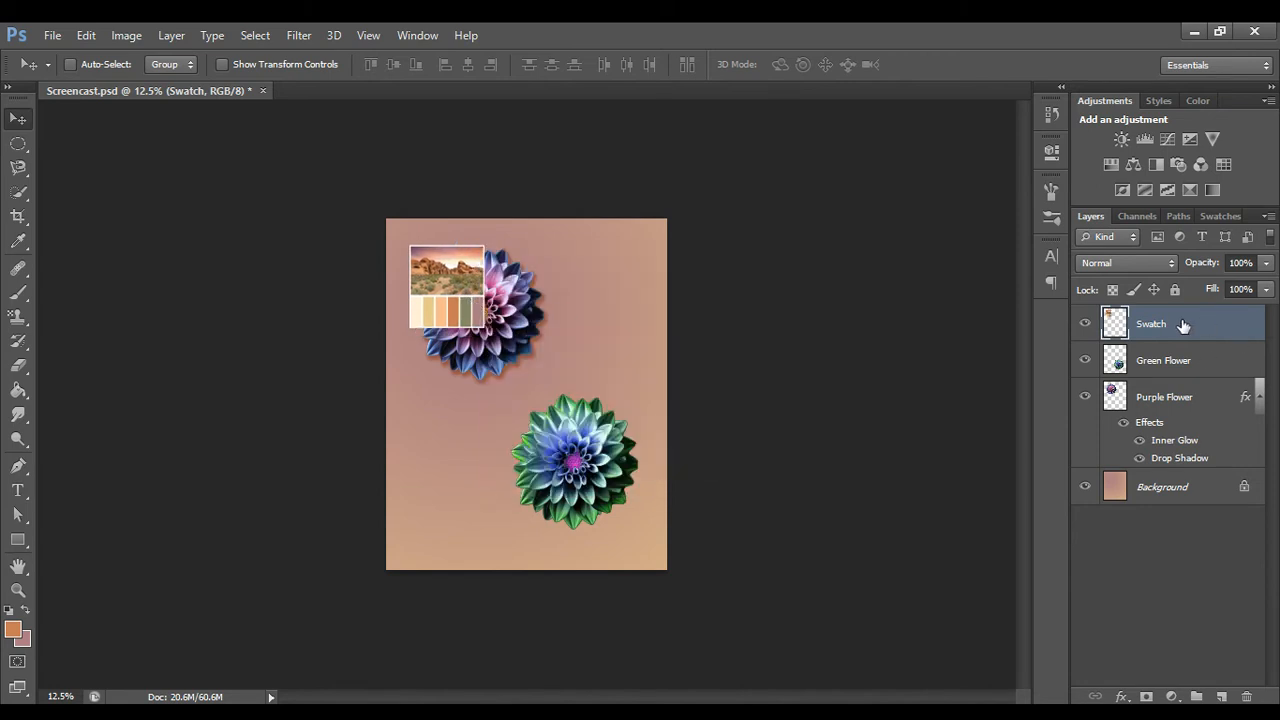
pyautogui.moveTo(1181, 338); pyautogui.dragTo(1206, 468)
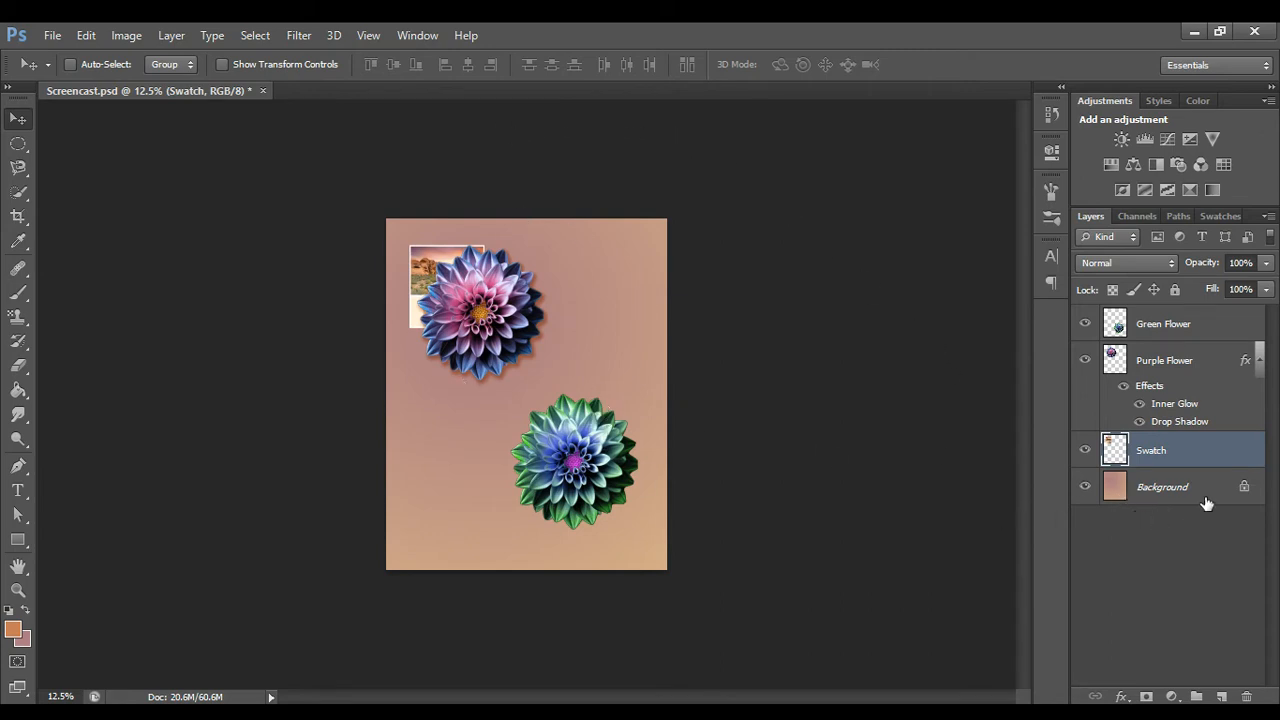
# - Convert the locked Background into a regular layer named BG, and toggle its visibility off and on
pyautogui.click(1165, 490)
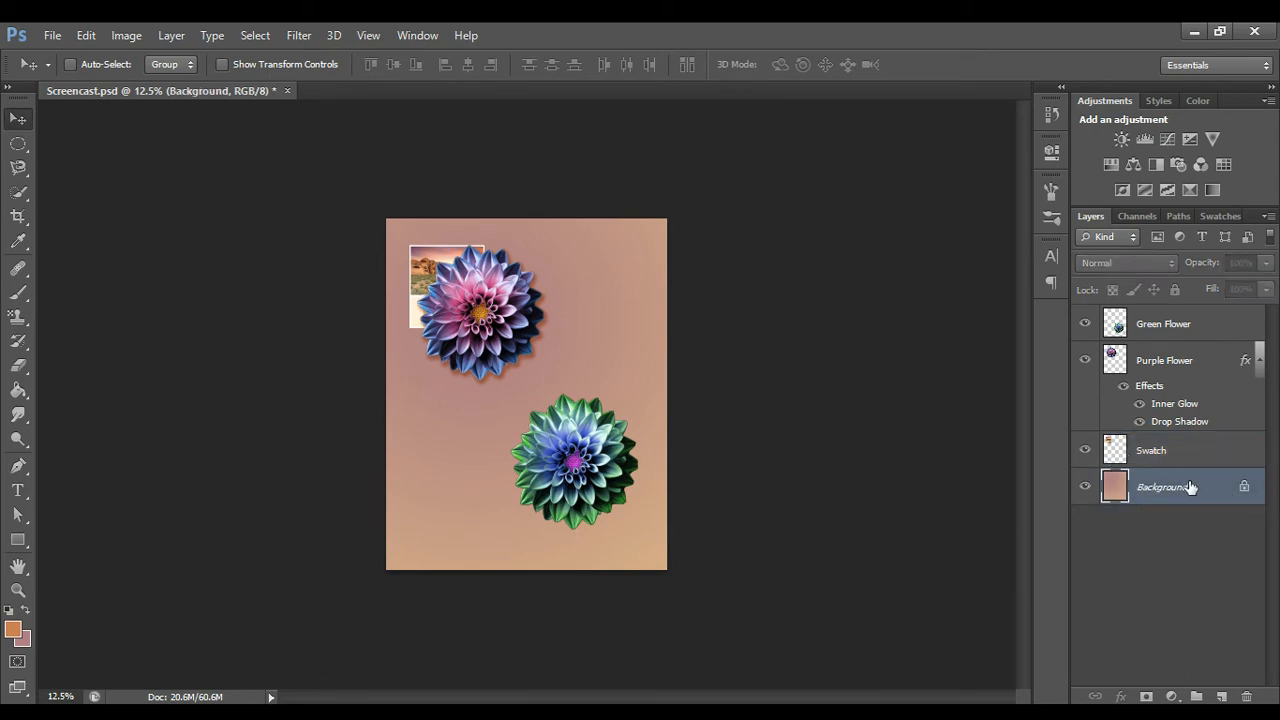
pyautogui.doubleClick(1247, 492)
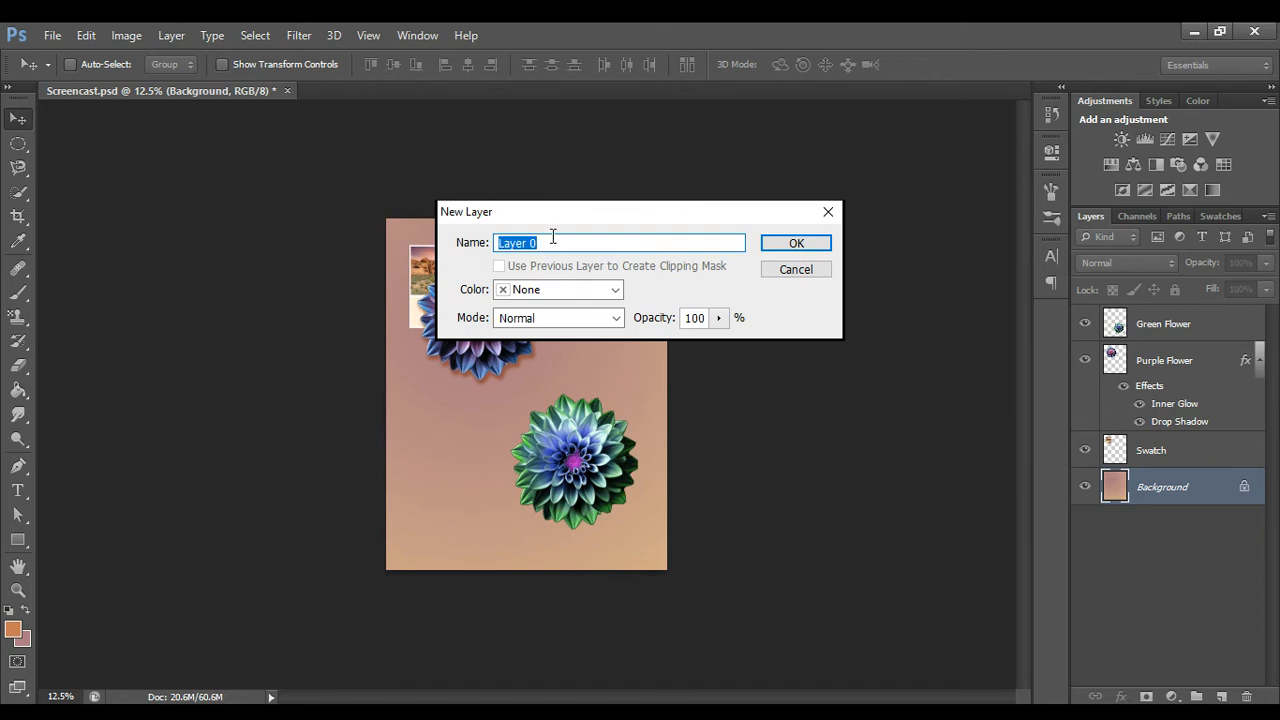
pyautogui.write('BG')
pyautogui.click(790, 245)
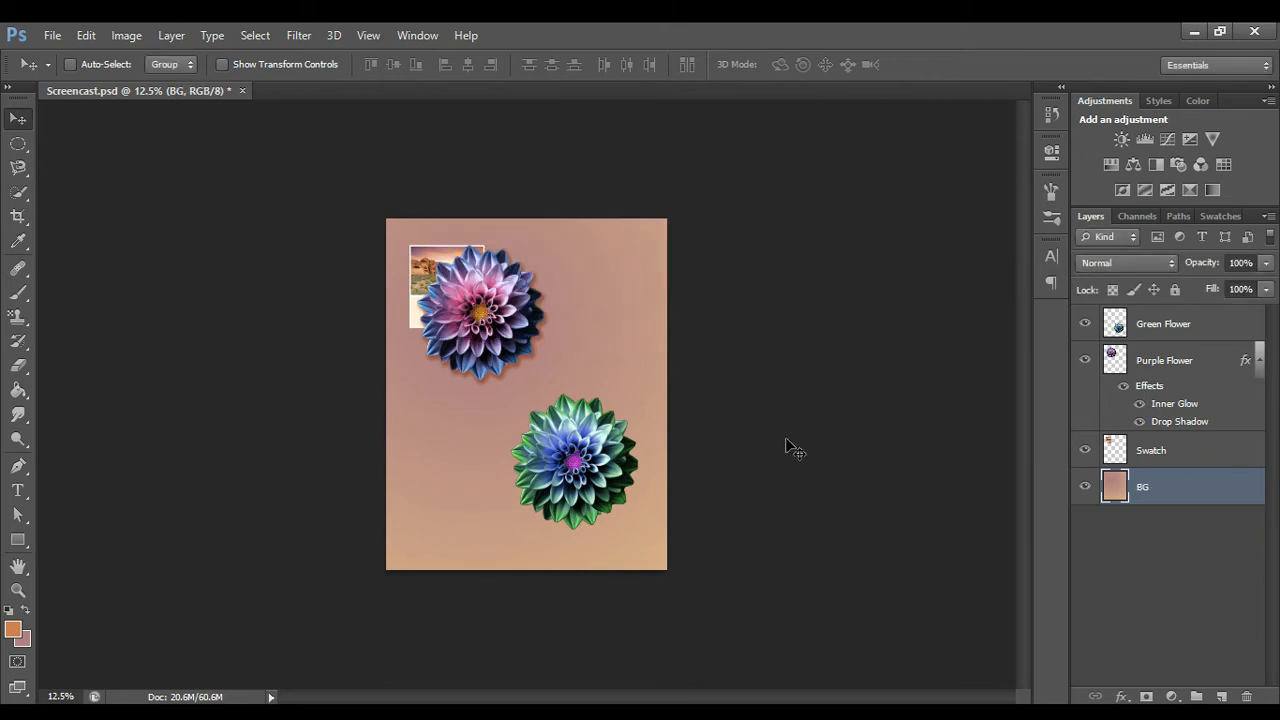
pyautogui.click(1084, 488)
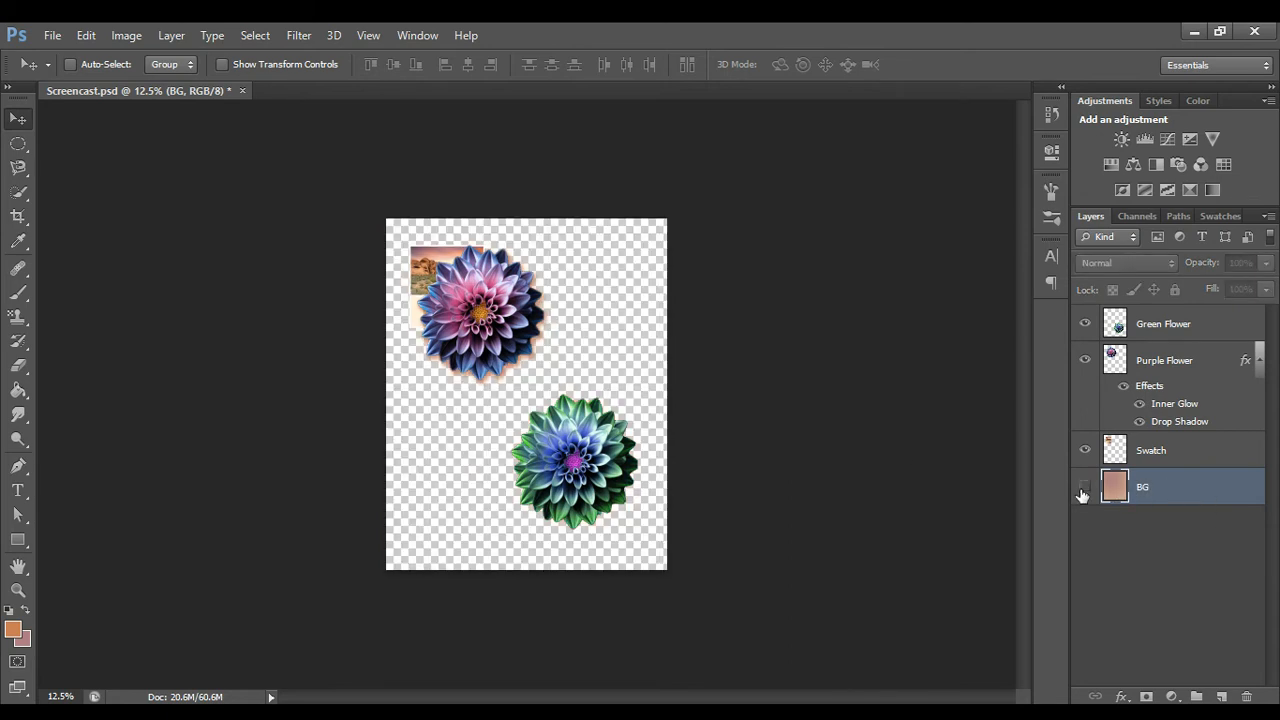
pyautogui.click(1084, 488)
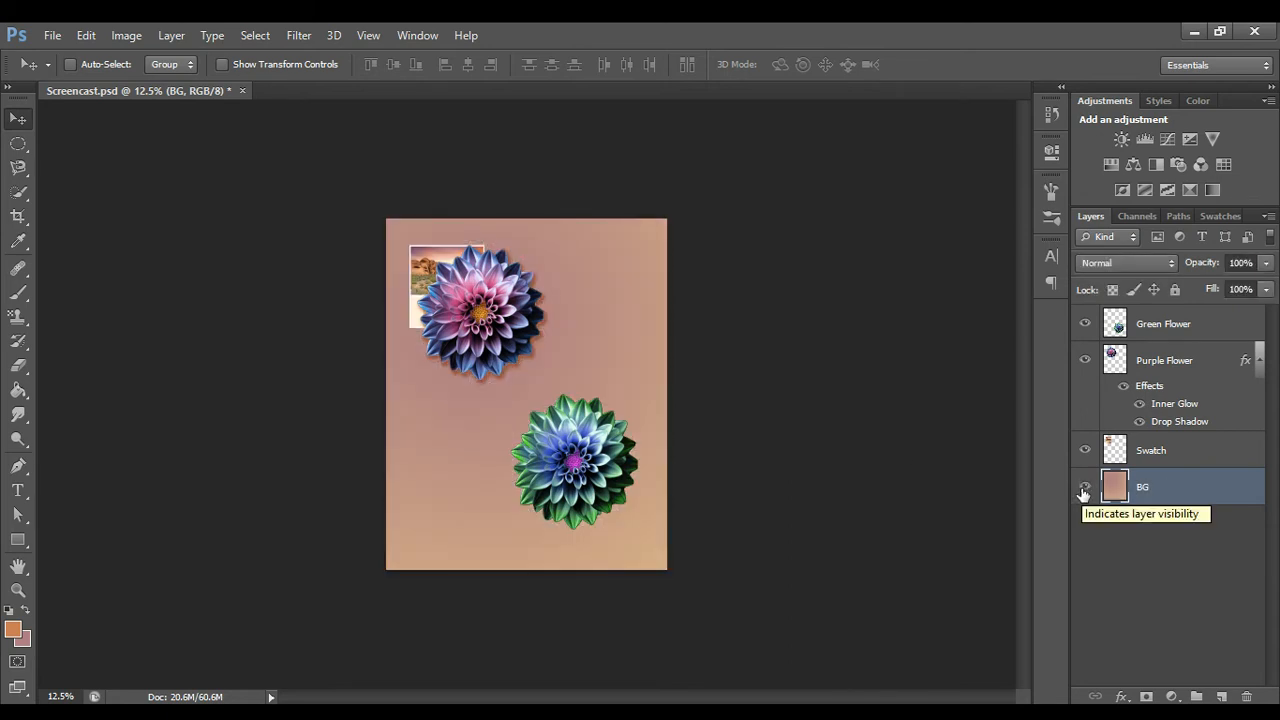
# - Try deleting the Green Flower layer twice, undoing the deletion each time
pyautogui.click(1173, 455)
pyautogui.click(1168, 331)
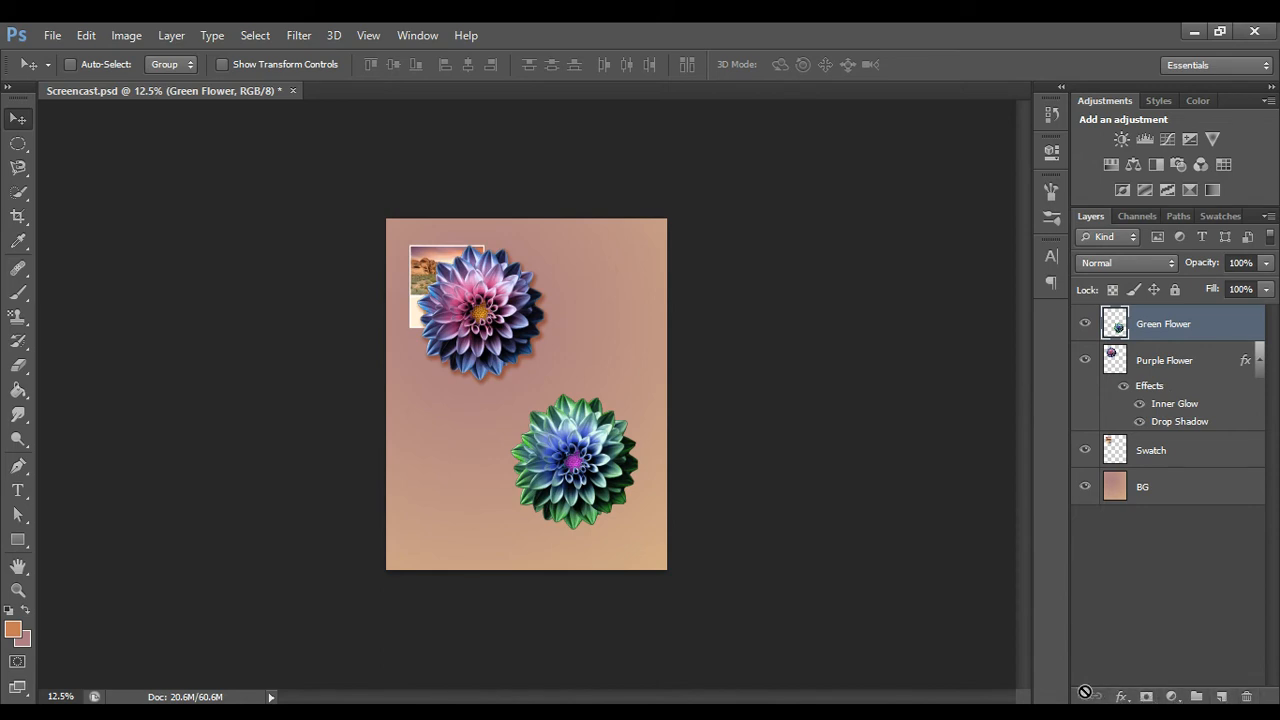
pyautogui.click(1247, 697)
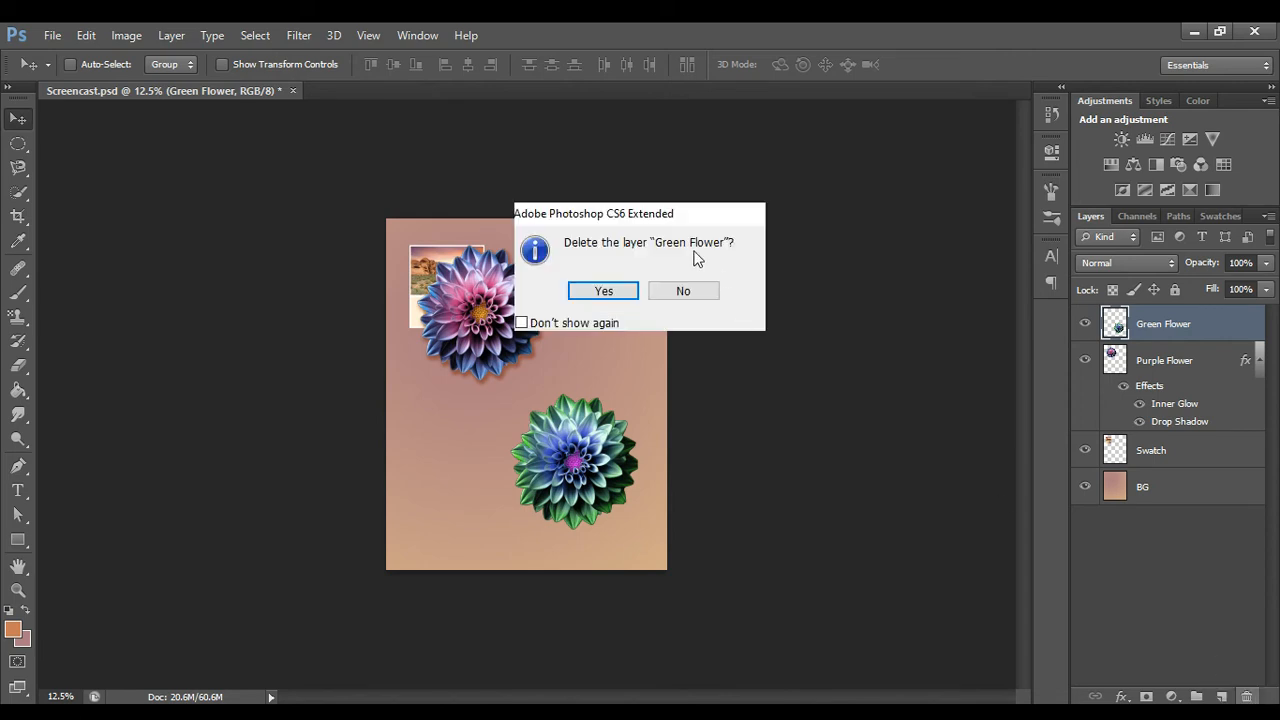
pyautogui.click(604, 291)
pyautogui.hotkey('ctrl', 'z')
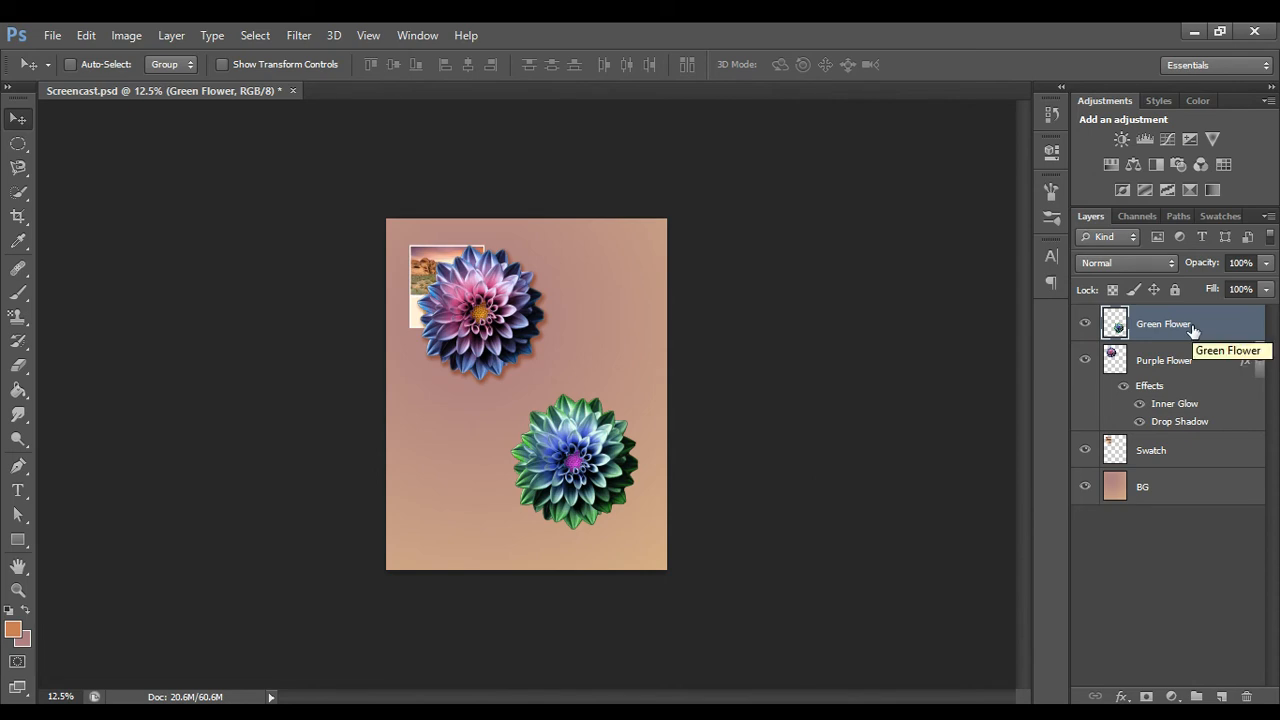
pyautogui.press('Delete')
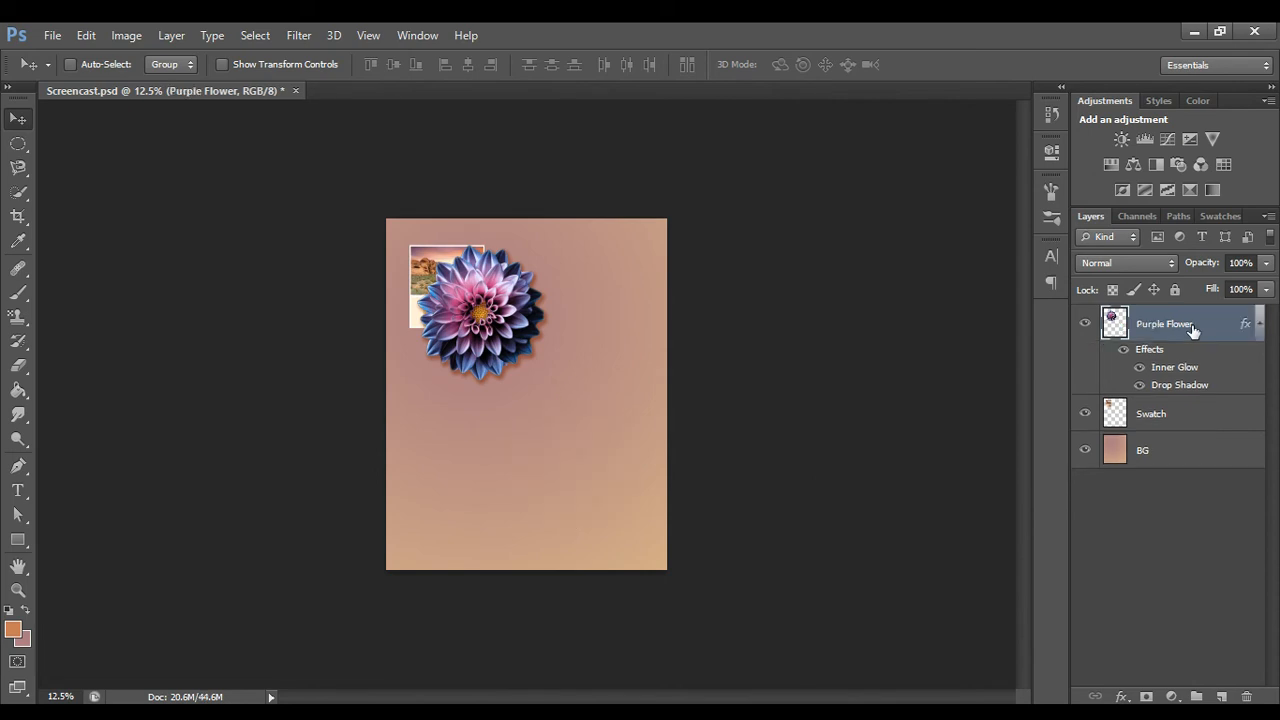
pyautogui.hotkey('ctrl', 'z')
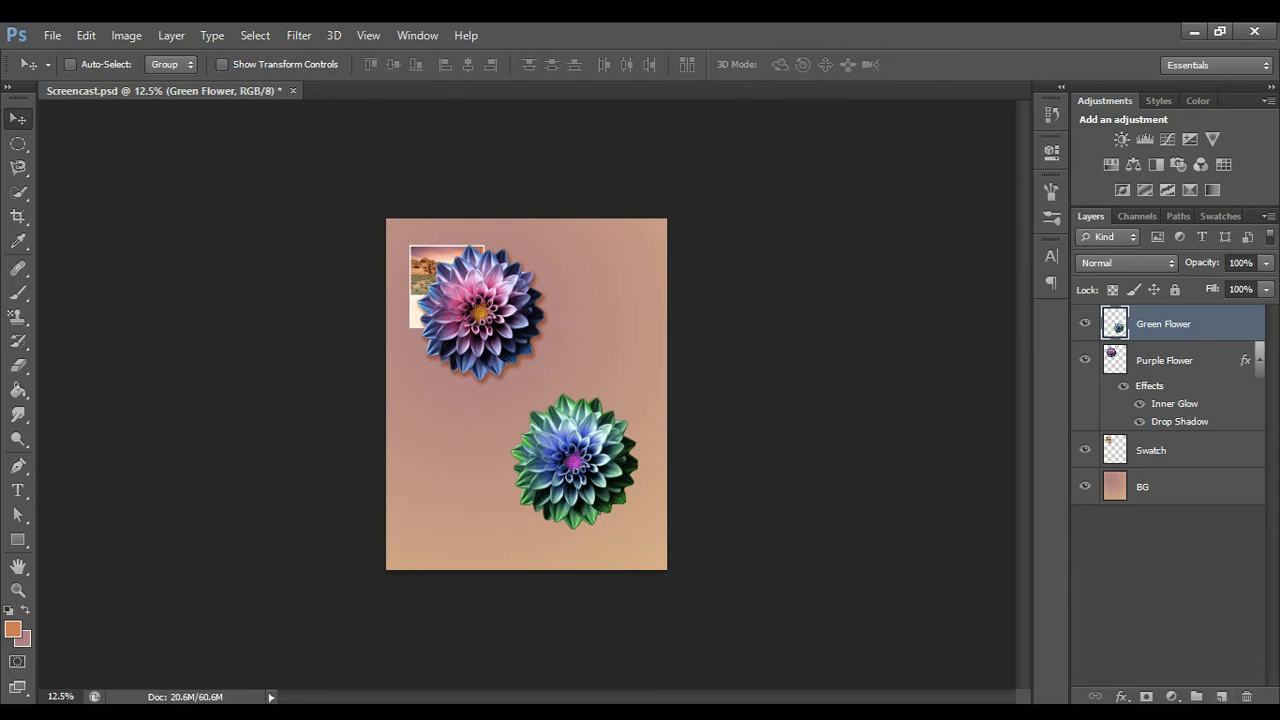
# - Add a new empty layer above Green Flower and delete it
pyautogui.click(1224, 697)
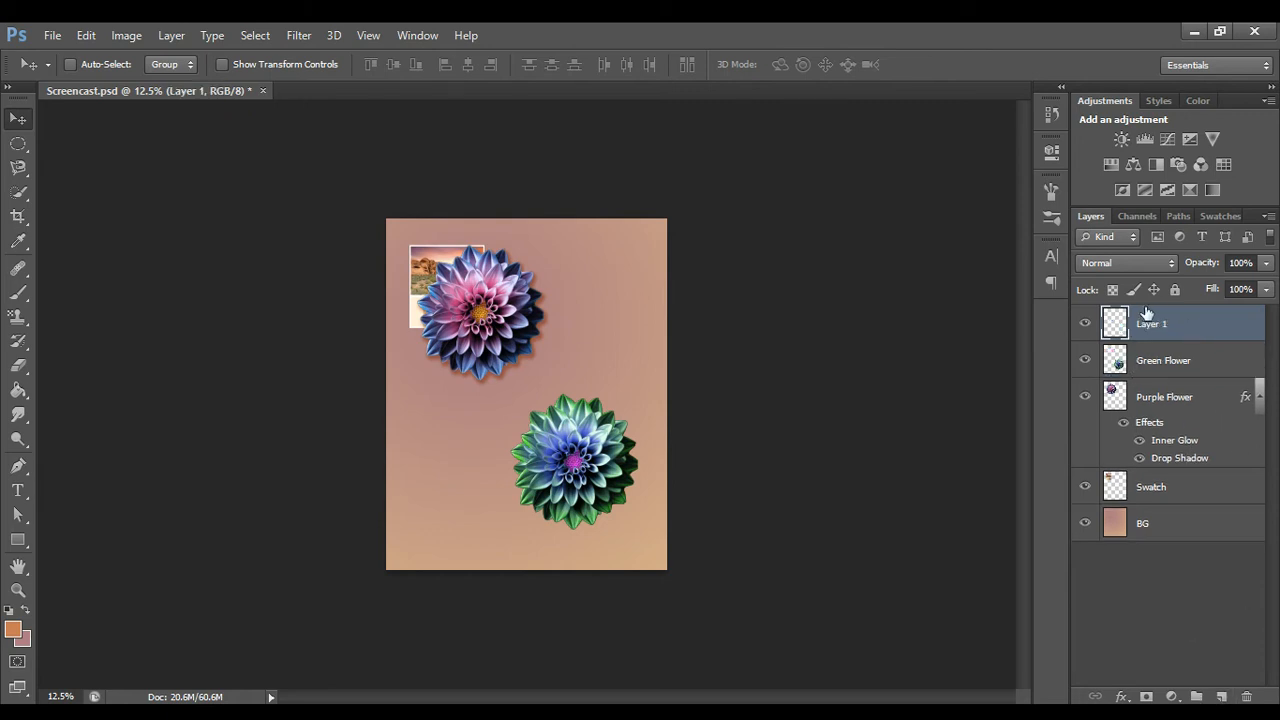
pyautogui.press('Delete')
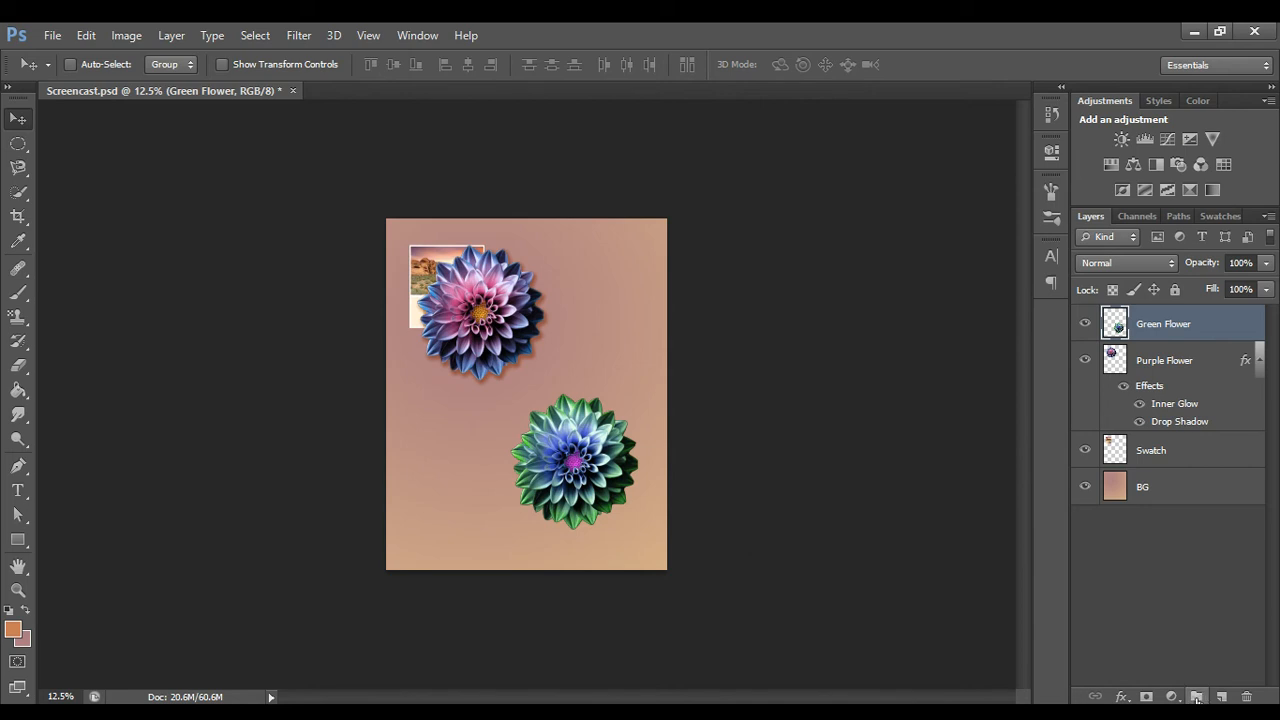
# - Create a layer group named Flower containing the Green Flower and Purple Flower layers, and collapse and expand it
pyautogui.click(1197, 697)
pyautogui.doubleClick(1148, 314)
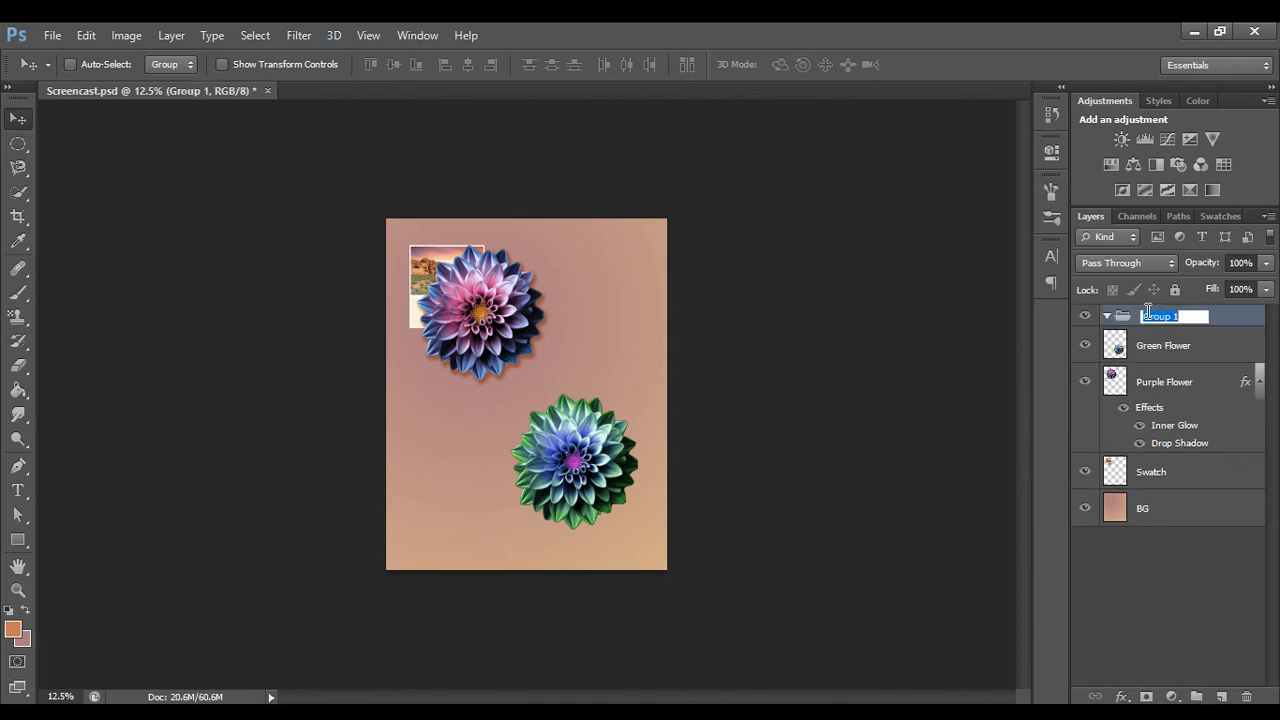
pyautogui.write('Flower')
pyautogui.press('Return')
pyautogui.moveTo(1162, 346); pyautogui.dragTo(1179, 318)
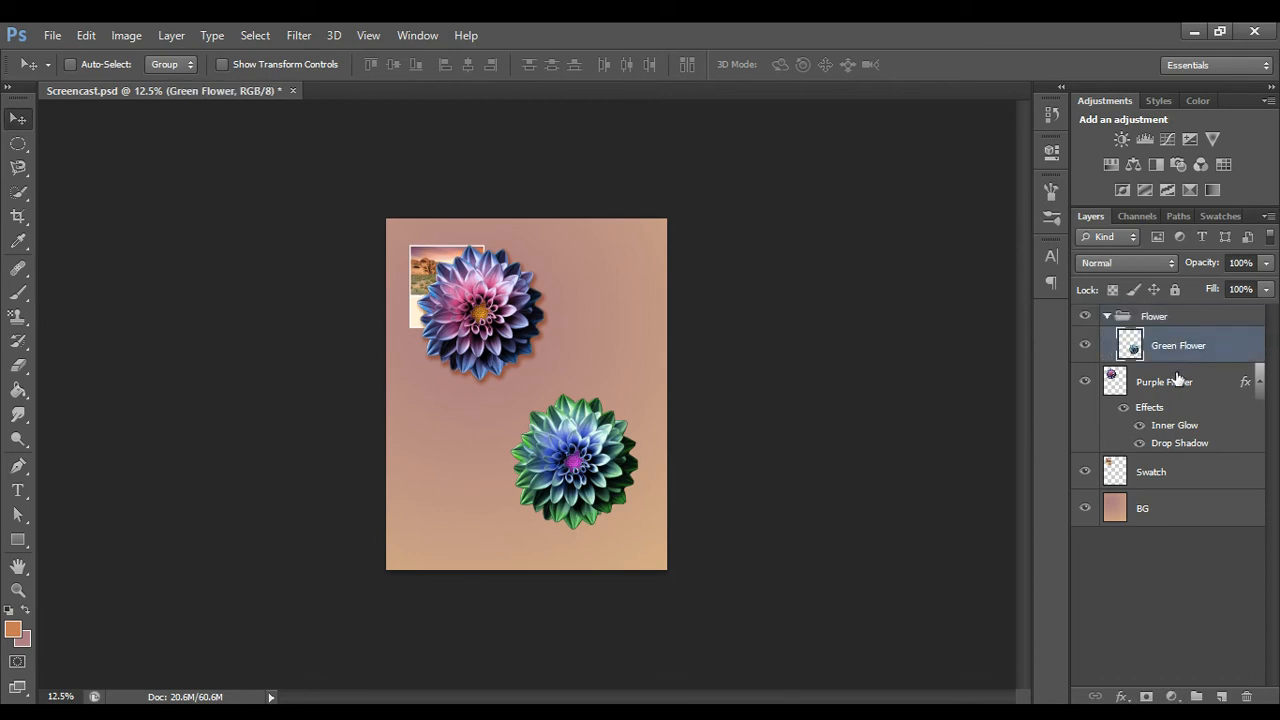
pyautogui.moveTo(1166, 390); pyautogui.dragTo(1176, 322)
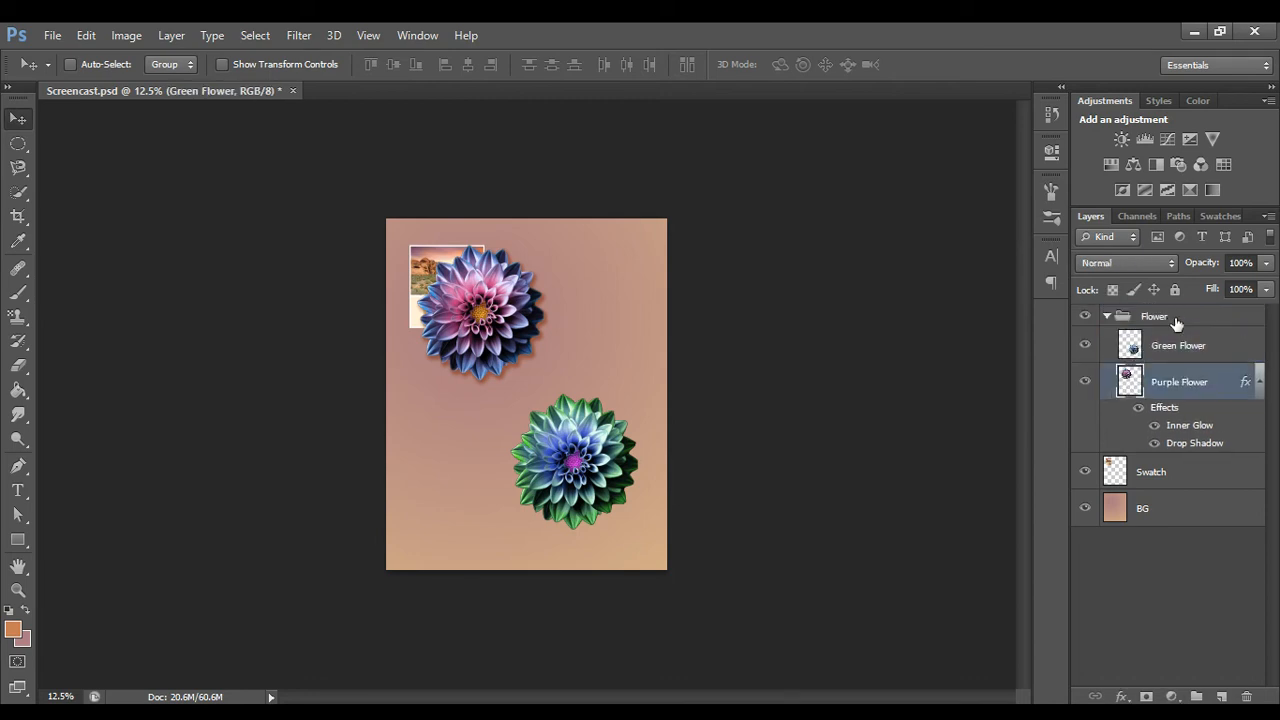
pyautogui.click(1107, 316)
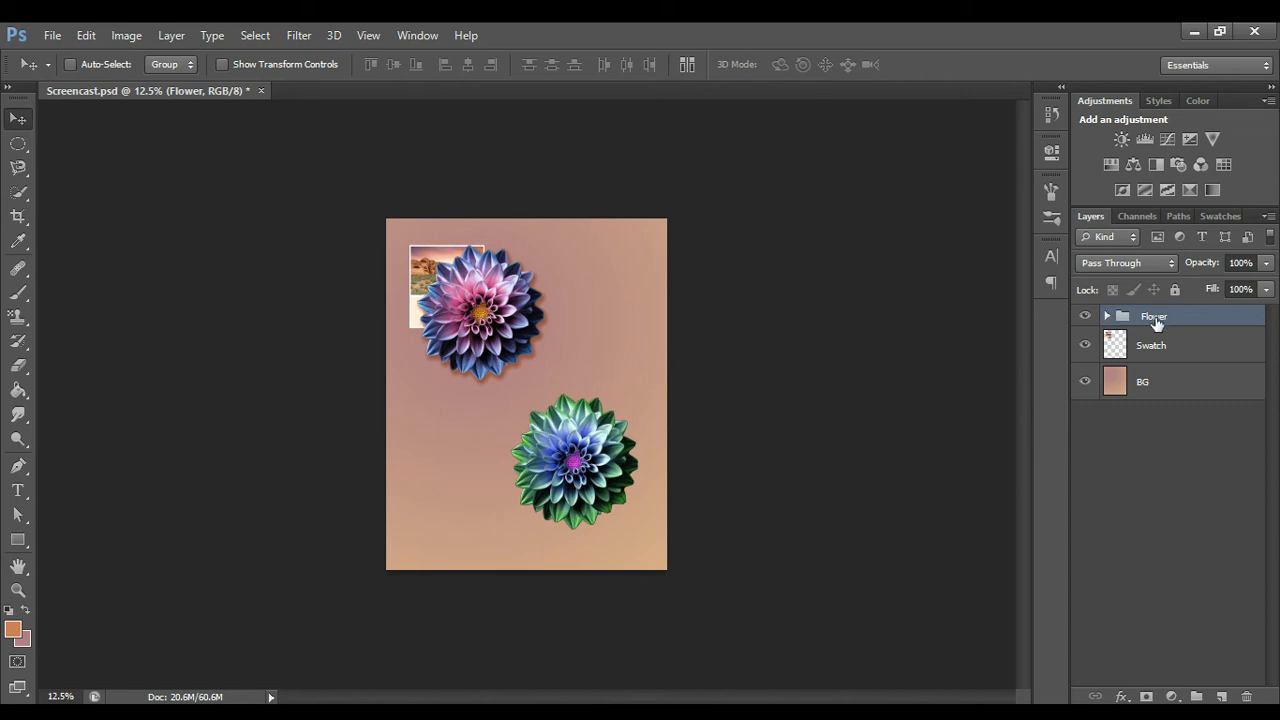
pyautogui.click(1107, 316)
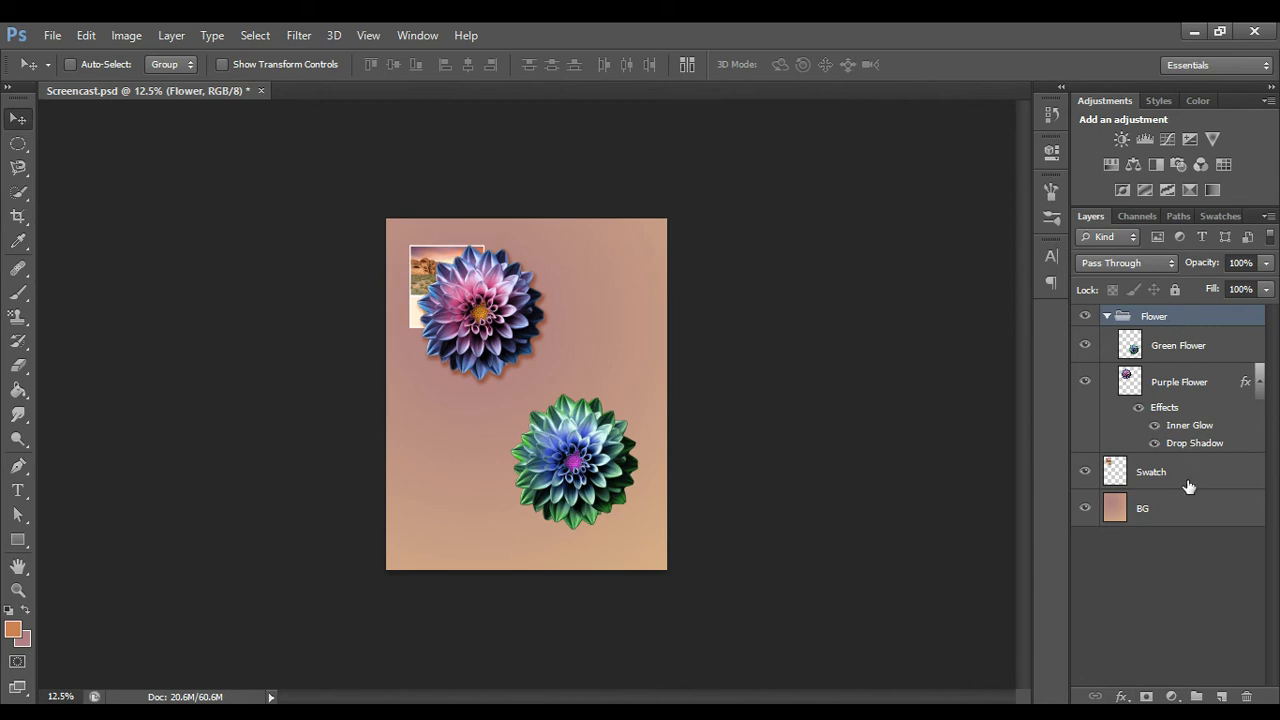
# - Undo the creation of the Flower group, returning both flower layers to the main layer stack
pyautogui.hotkey('ctrl', 'alt', 'z')
pyautogui.hotkey('ctrl', 'alt', 'z')
pyautogui.hotkey('ctrl', 'alt', 'z')
pyautogui.hotkey('ctrl', 'alt', 'z')
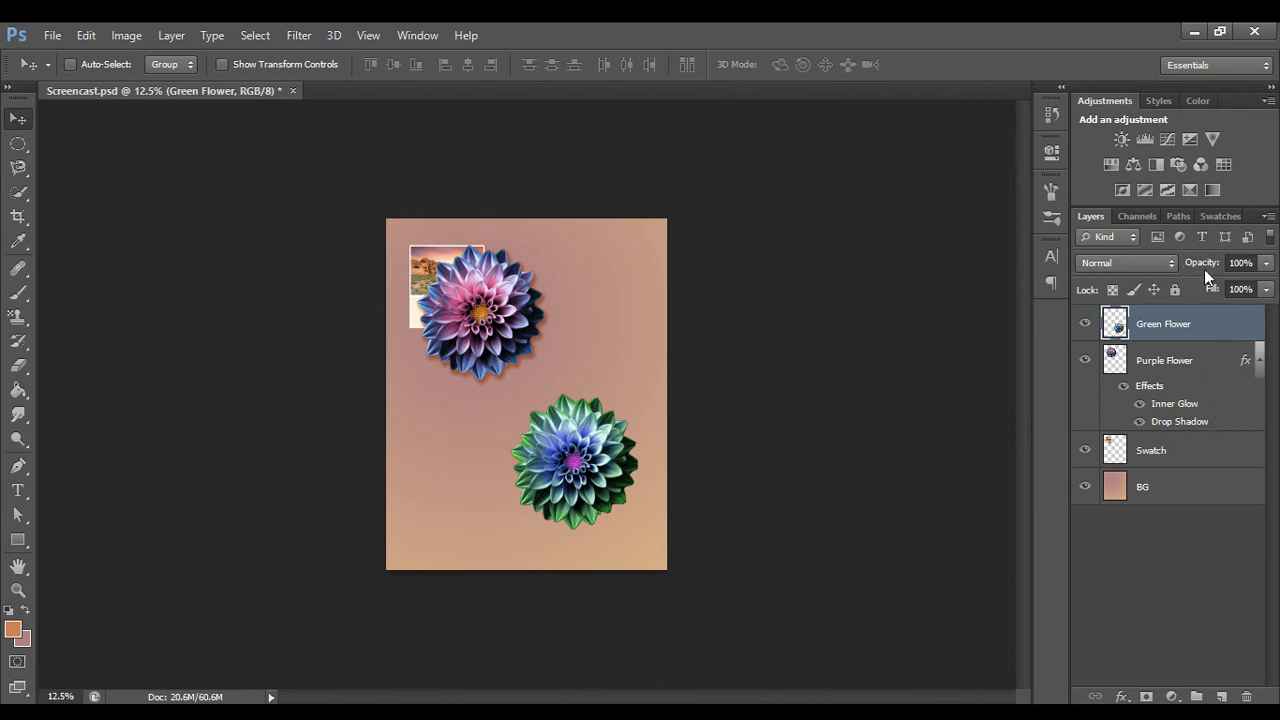
# - Try the Green Flower layer at 38% opacity and restore it to 100%, leaving its blend mode at Normal
pyautogui.click(1266, 263)
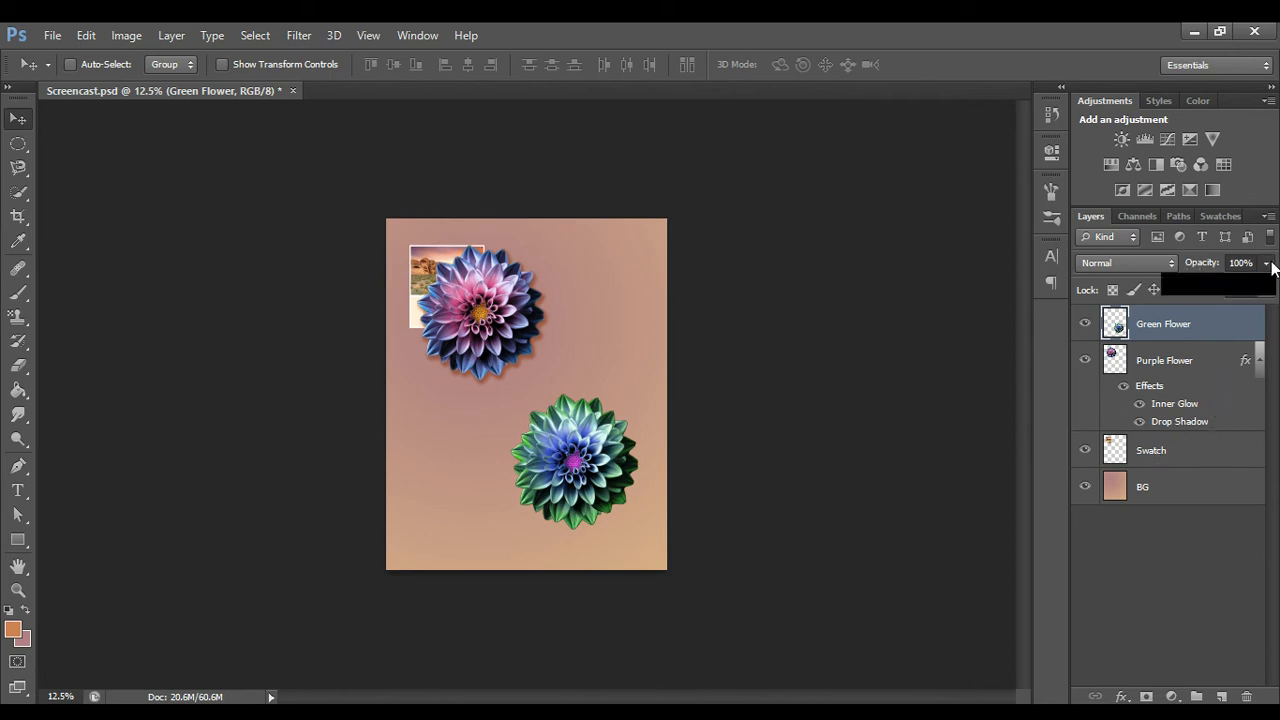
pyautogui.moveTo(1263, 286); pyautogui.dragTo(1207, 293)
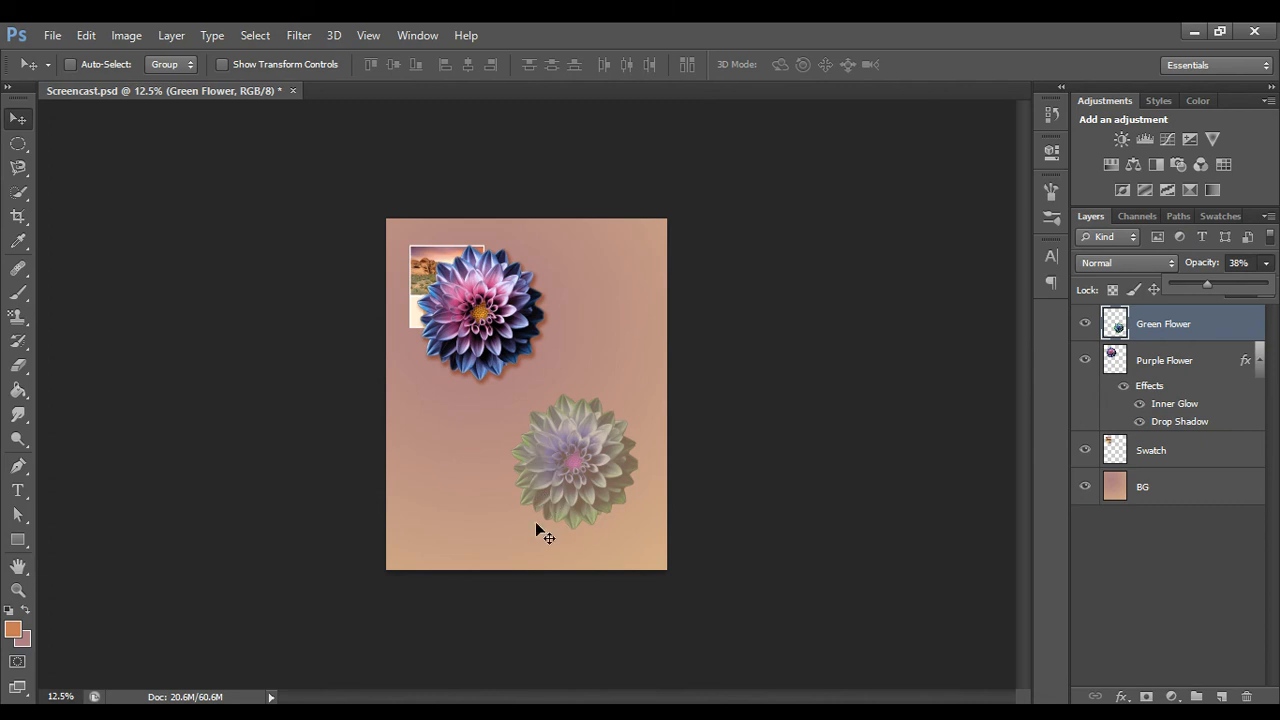
pyautogui.moveTo(1213, 285); pyautogui.dragTo(1276, 287)
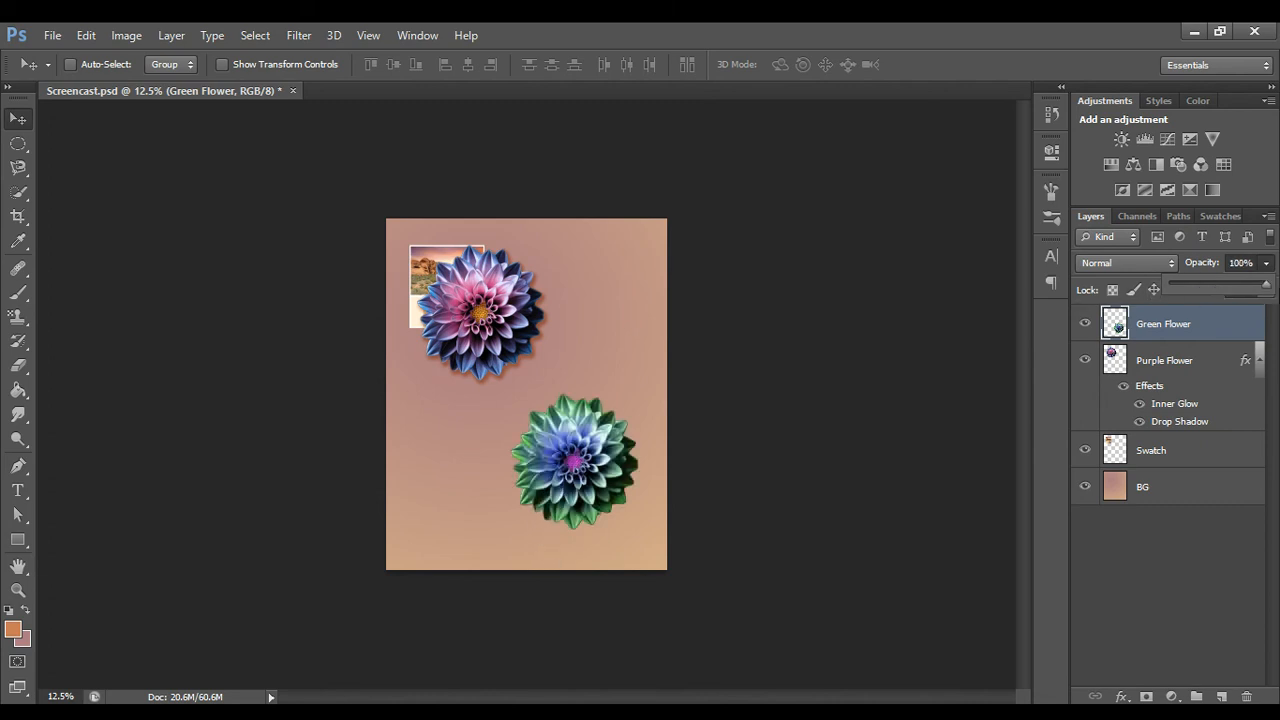
pyautogui.click(1158, 263)
pyautogui.click(1158, 263)
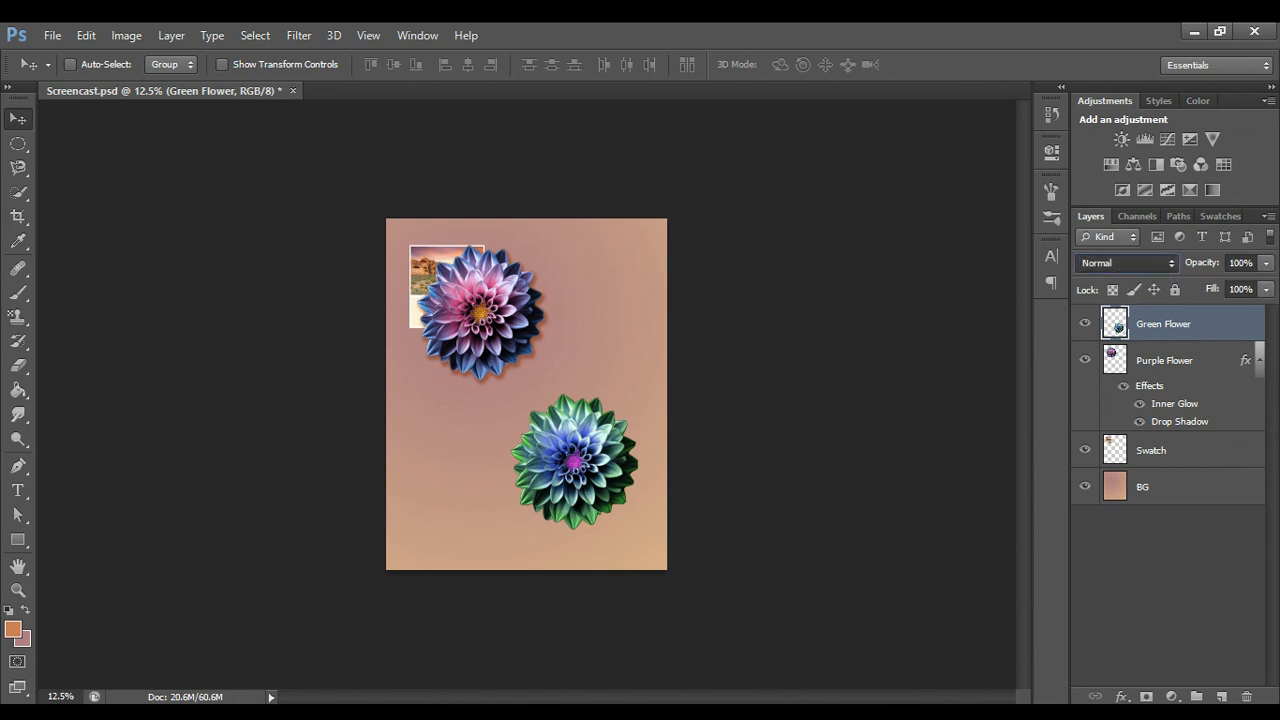
# - Preview the blend modes on the Green Flower layer in forward order, from Dissolve through Darken, Color Burn and Vivid Light to Color
pyautogui.click(1117, 51)
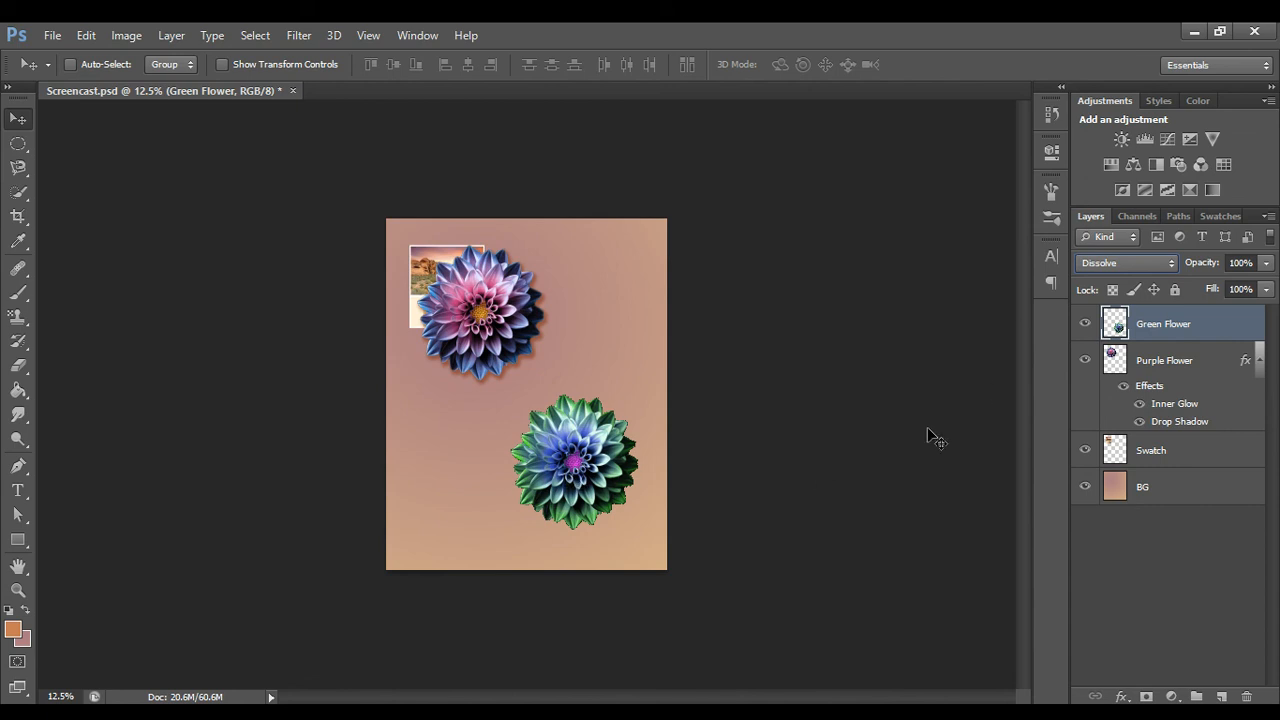
pyautogui.hotkey('shift', '+')
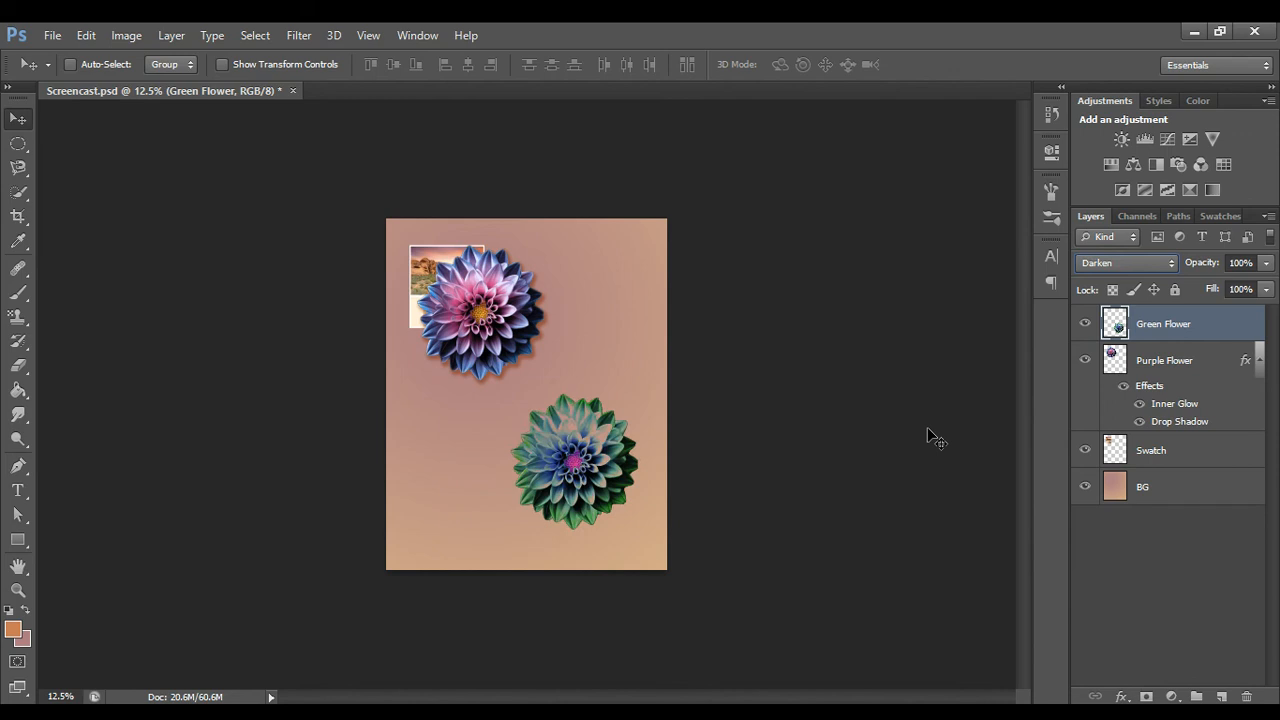
pyautogui.hotkey('shift', '+')
pyautogui.hotkey('shift', '+')
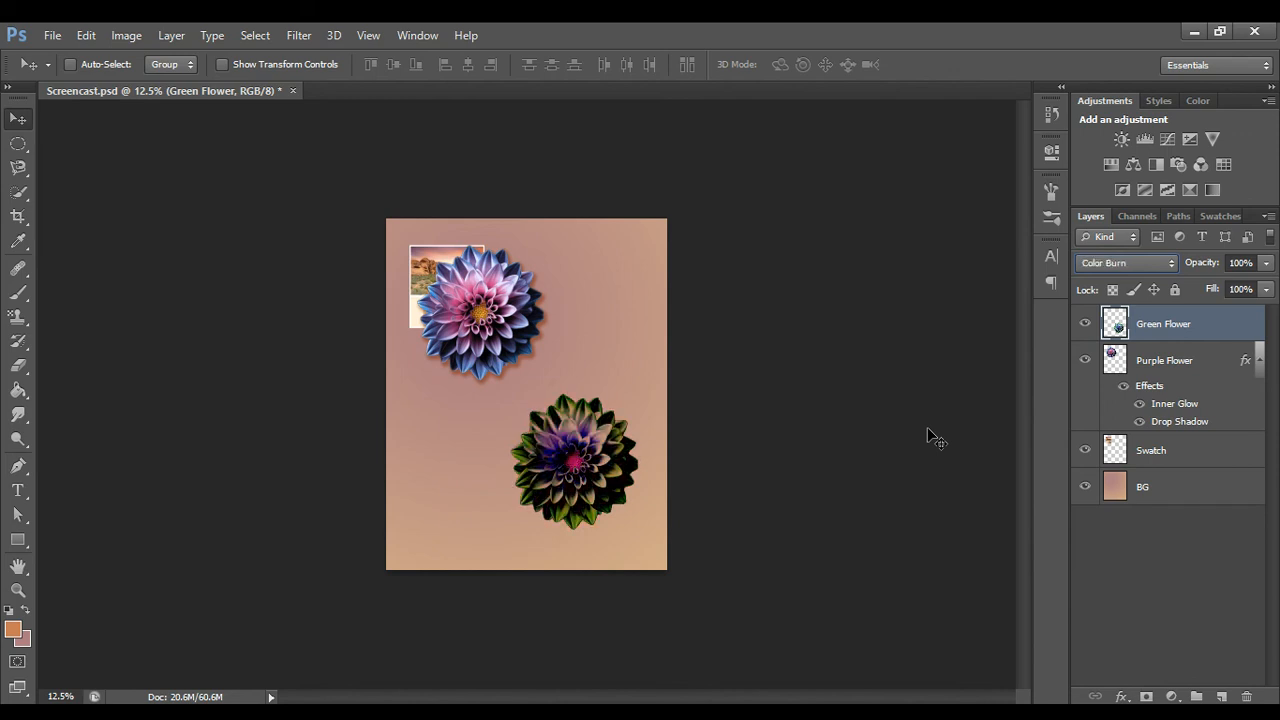
pyautogui.hotkey('shift', '+')
pyautogui.hotkey('shift', '+')
pyautogui.hotkey('shift', '+')
pyautogui.hotkey('shift', '+')
pyautogui.hotkey('shift', '+')
pyautogui.hotkey('shift', '+')
pyautogui.hotkey('shift', '+')
pyautogui.hotkey('shift', '+')
pyautogui.hotkey('shift', '+')
pyautogui.hotkey('shift', '+')
pyautogui.hotkey('shift', '+')
pyautogui.hotkey('shift', '+')
pyautogui.hotkey('shift', '+')
pyautogui.hotkey('shift', '+')
pyautogui.hotkey('shift', '+')
pyautogui.hotkey('shift', '+')
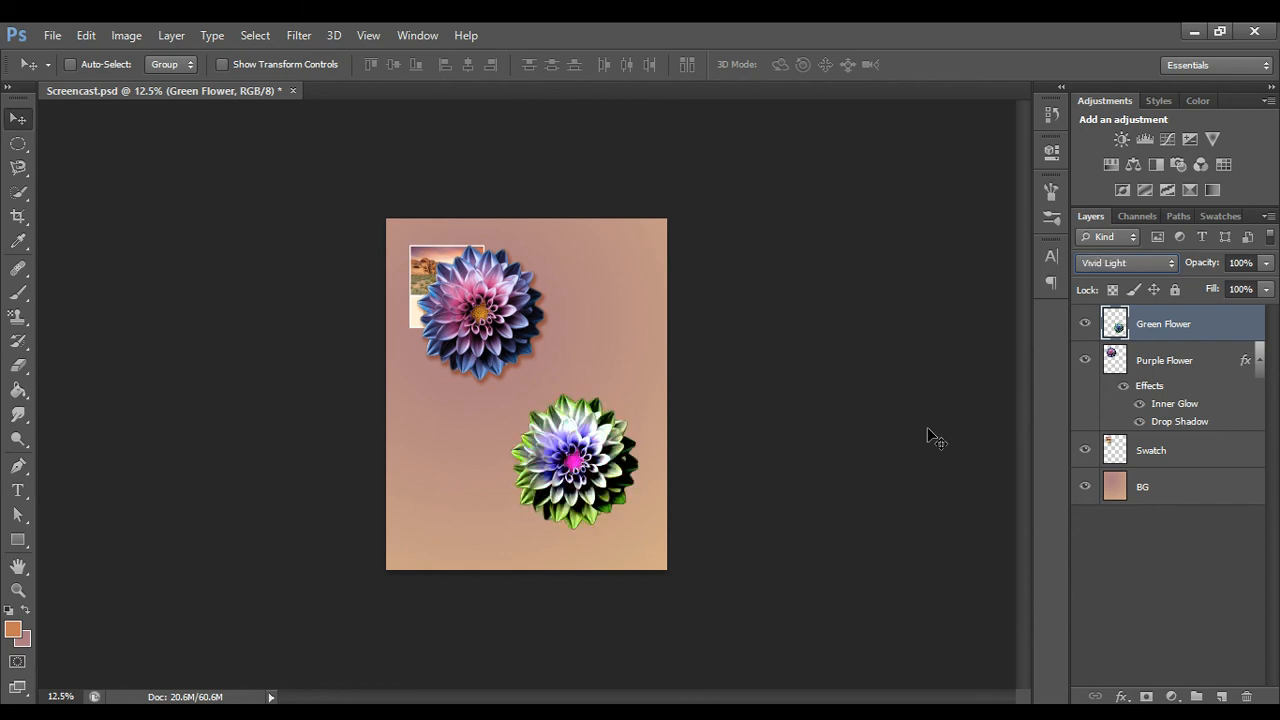
pyautogui.hotkey('shift', '+')
pyautogui.hotkey('shift', '+')
pyautogui.hotkey('shift', '+')
pyautogui.hotkey('shift', '+')
pyautogui.hotkey('shift', '+')
pyautogui.hotkey('shift', '+')
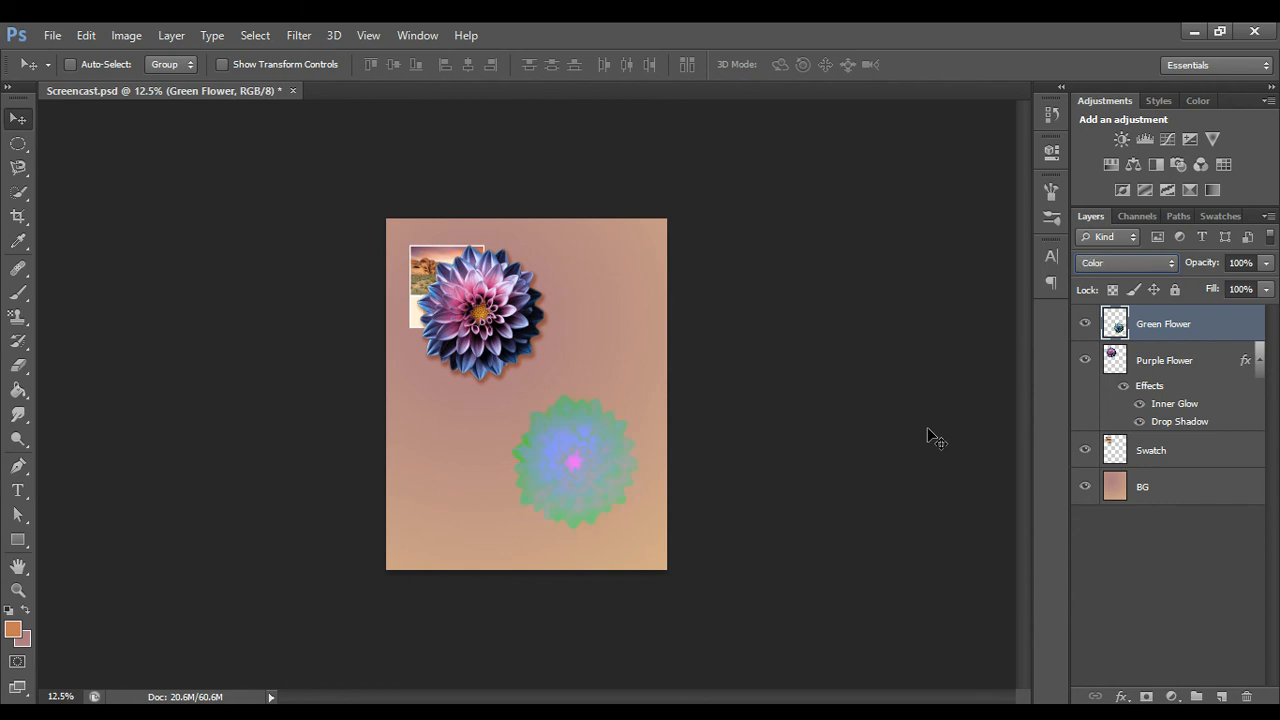
# - Cycle the Green Flower layer back through the blend modes, including Hue, Overlay, Lighten, Linear Burn and Multiply, and stop at Darken
pyautogui.hotkey('shift', '-')
pyautogui.hotkey('shift', '-')
pyautogui.hotkey('shift', '-')
pyautogui.hotkey('shift', '-')
pyautogui.hotkey('shift', '-')
pyautogui.hotkey('shift', '-')
pyautogui.hotkey('shift', '-')
pyautogui.hotkey('shift', '-')
pyautogui.hotkey('shift', '-')
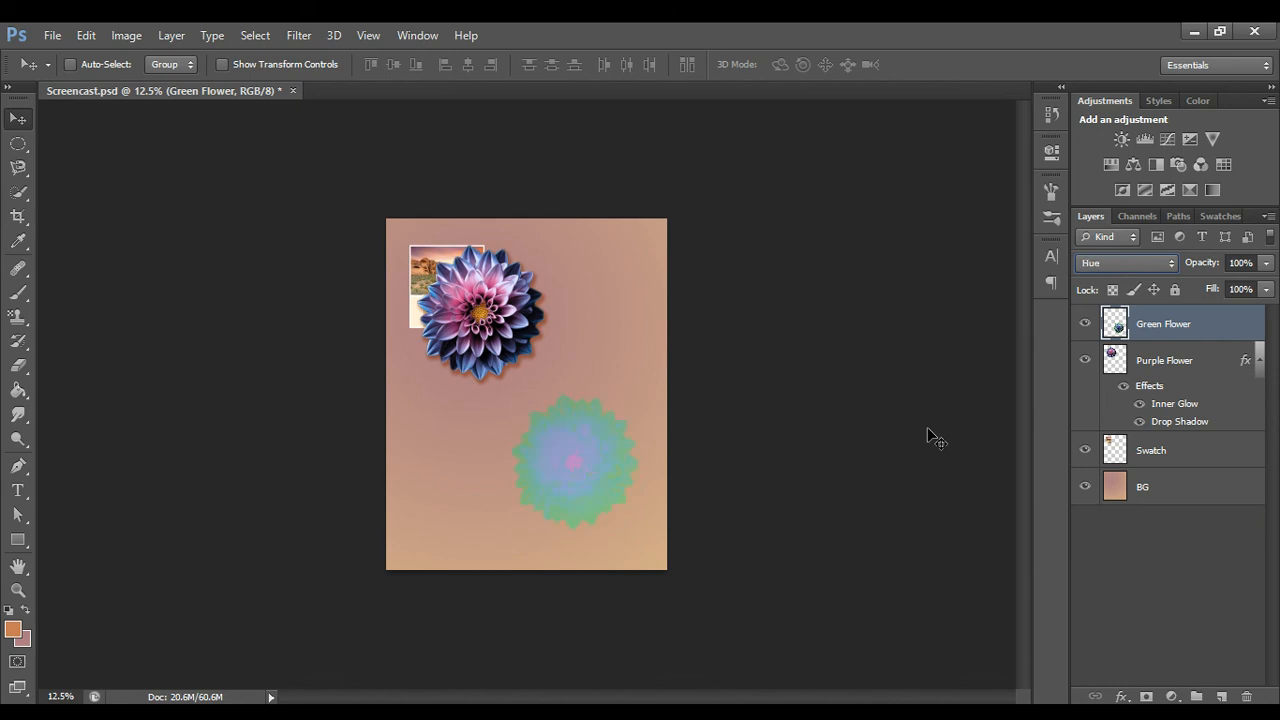
pyautogui.hotkey('shift', '-')
pyautogui.hotkey('shift', '-')
pyautogui.hotkey('shift', '-')
pyautogui.hotkey('shift', '-')
pyautogui.hotkey('shift', '-')
pyautogui.hotkey('shift', '-')
pyautogui.hotkey('shift', '-')
pyautogui.hotkey('shift', '-')
pyautogui.hotkey('shift', '-')
pyautogui.hotkey('shift', '-')
pyautogui.hotkey('shift', '-')
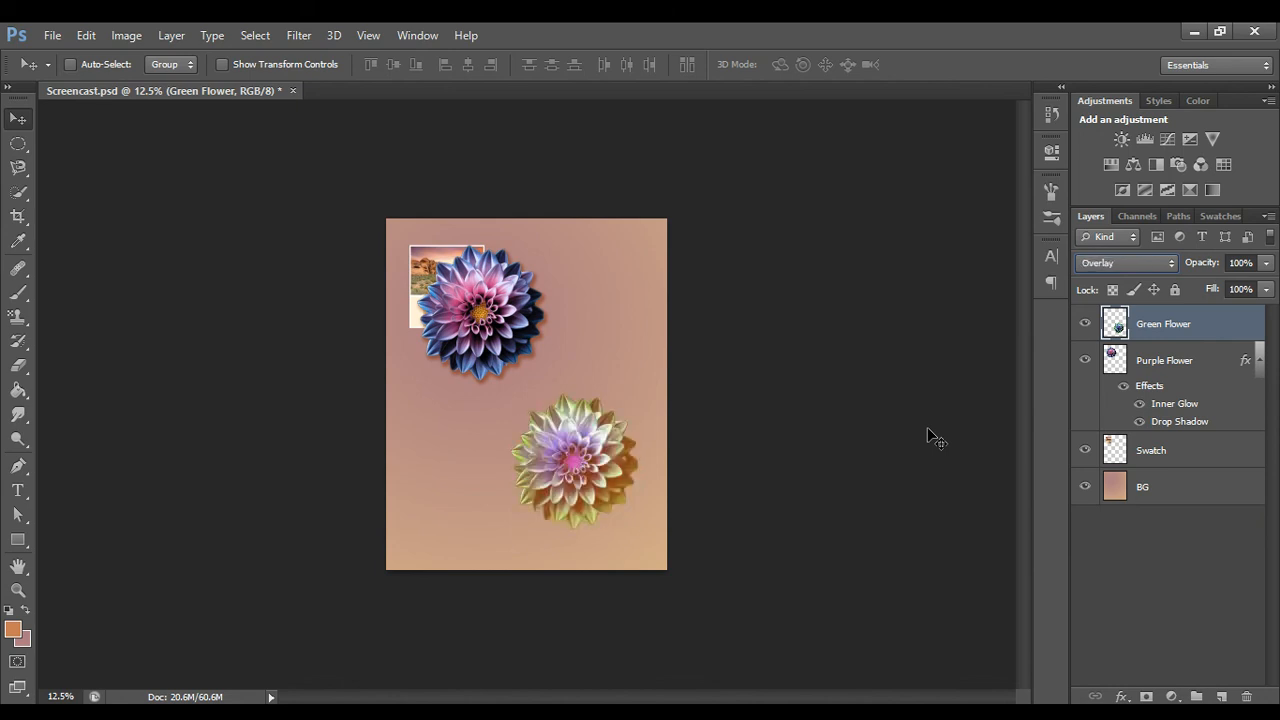
pyautogui.hotkey('shift', '-')
pyautogui.hotkey('shift', '-')
pyautogui.hotkey('shift', '+')
pyautogui.hotkey('shift', '+')
pyautogui.hotkey('shift', '+')
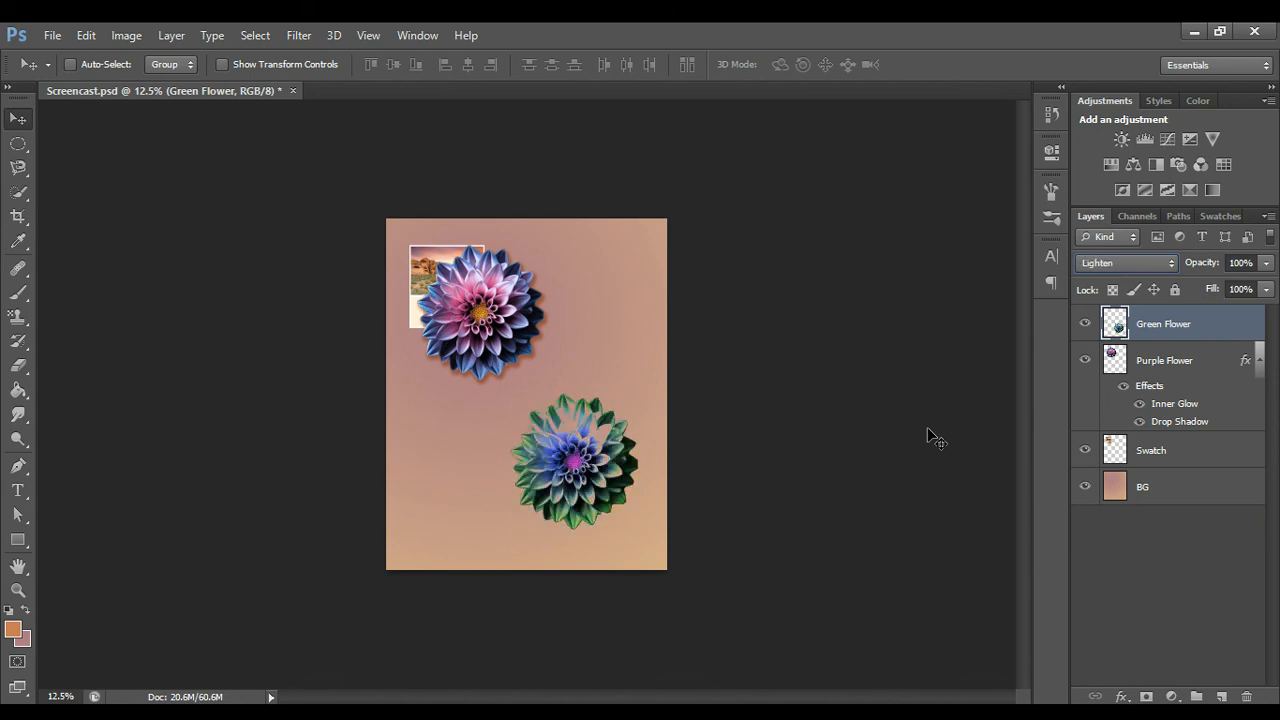
pyautogui.hotkey('shift', '+')
pyautogui.hotkey('shift', '-')
pyautogui.hotkey('shift', '-')
pyautogui.hotkey('shift', '-')
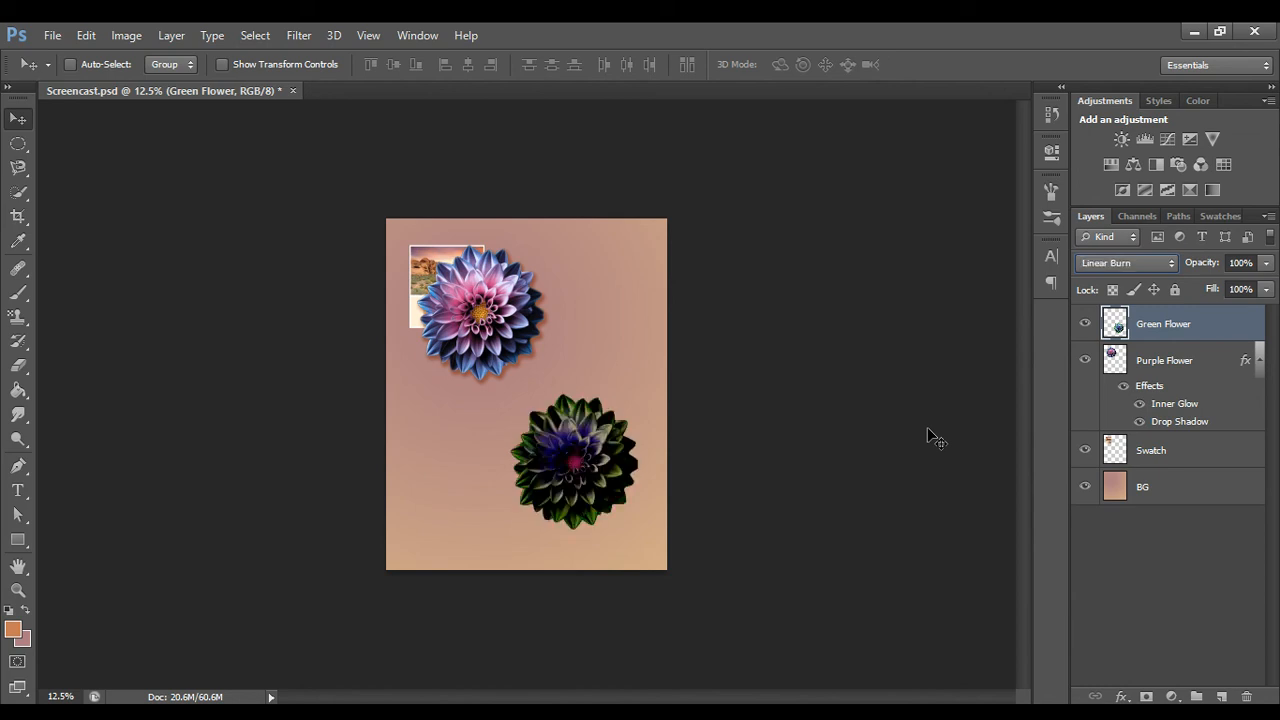
pyautogui.hotkey('shift', '-')
pyautogui.hotkey('shift', '-')
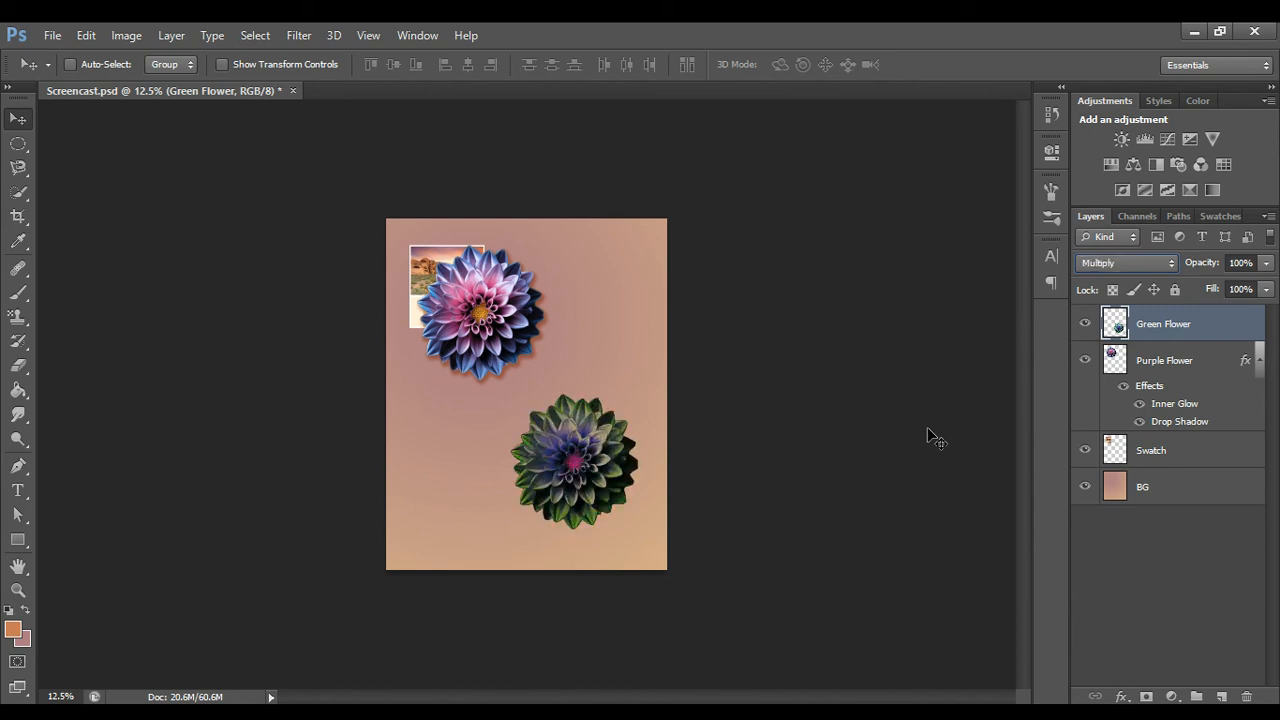
pyautogui.hotkey('shift', '-')
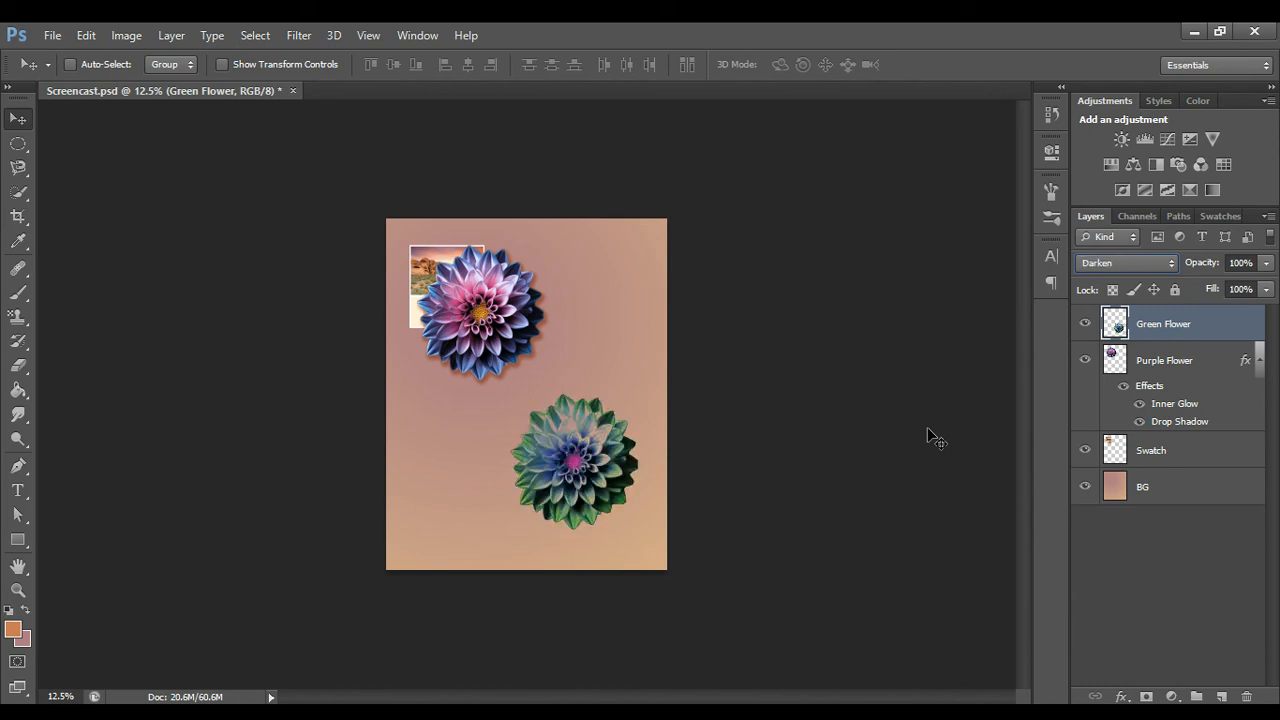